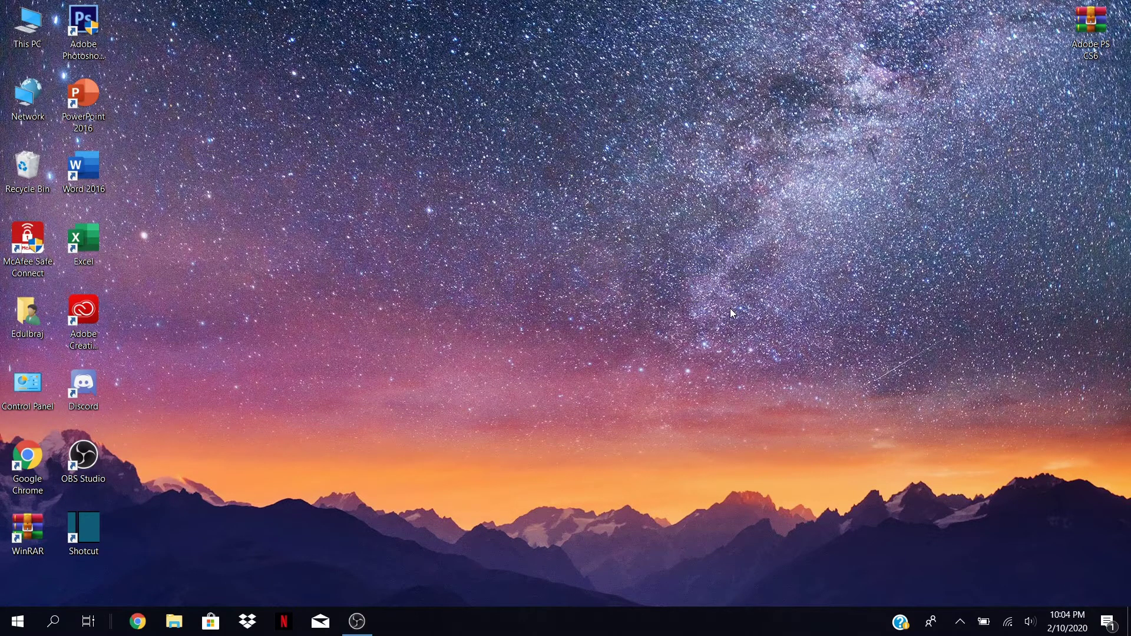
# Open Task Manager, check the performance overview, and show the list of startup programs.
pyautogui.rightClick(632, 631)
pyautogui.click(676, 554)
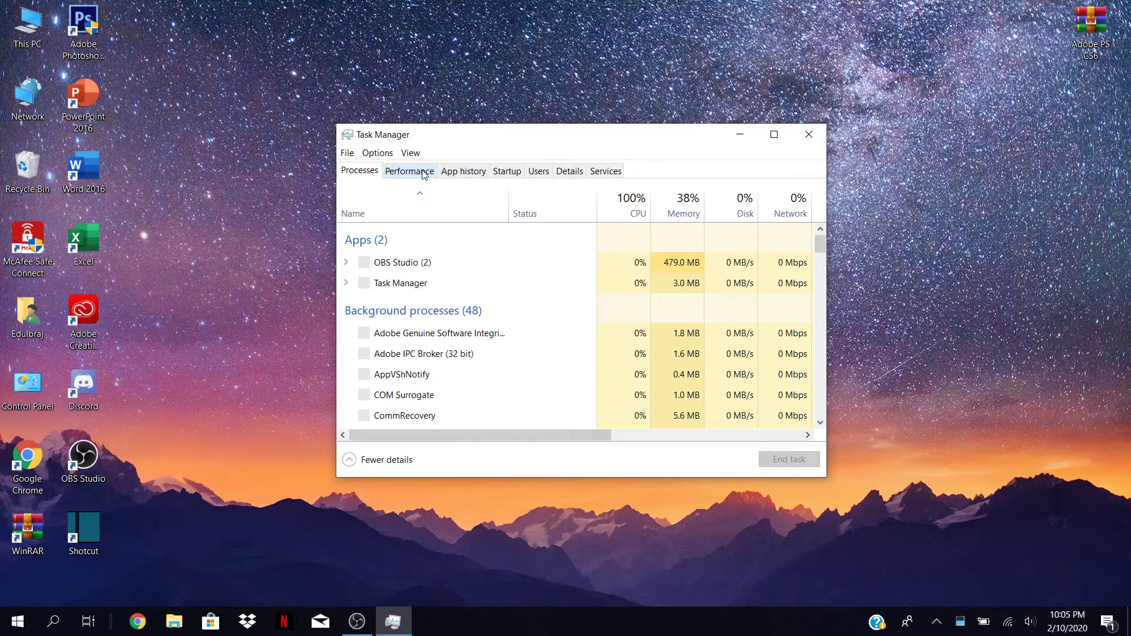
pyautogui.click(422, 174)
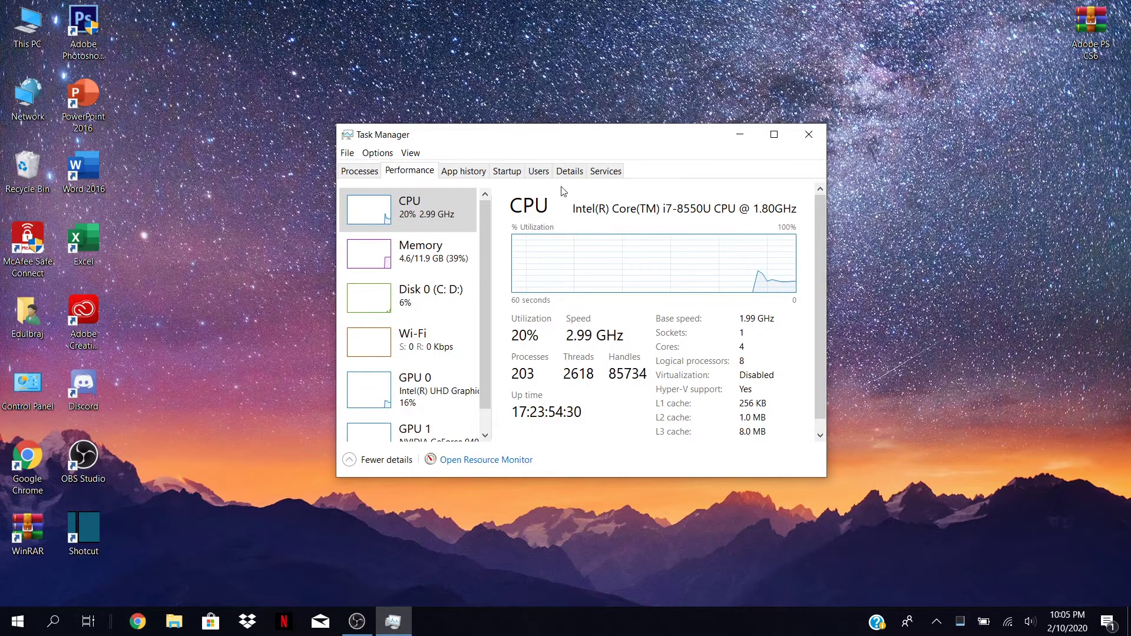
pyautogui.click(504, 175)
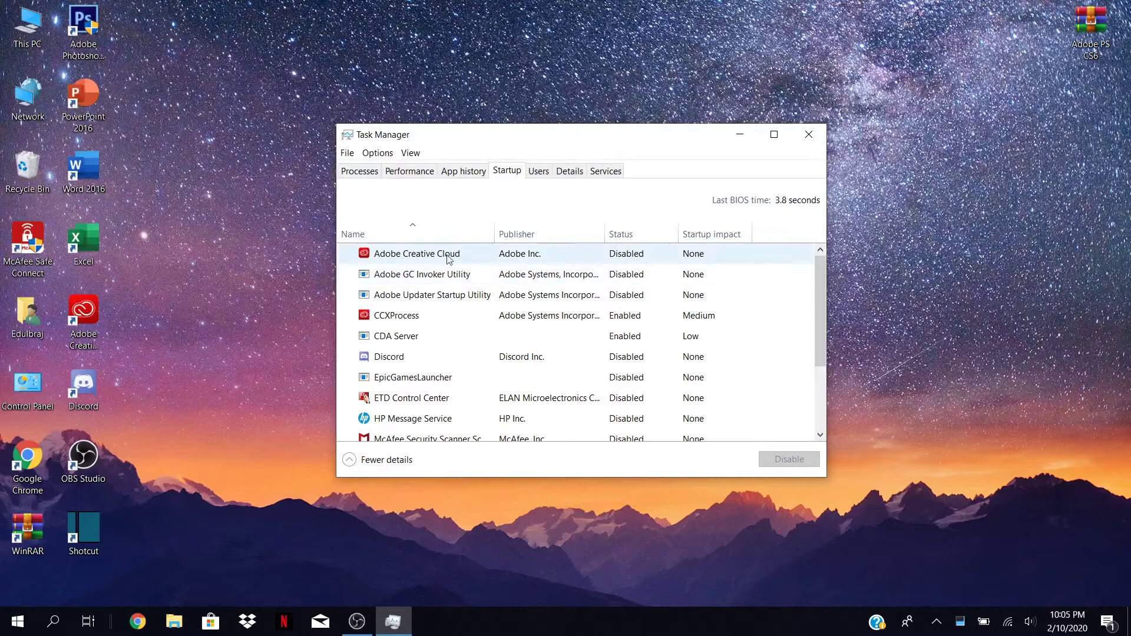
pyautogui.rightClick(636, 256)
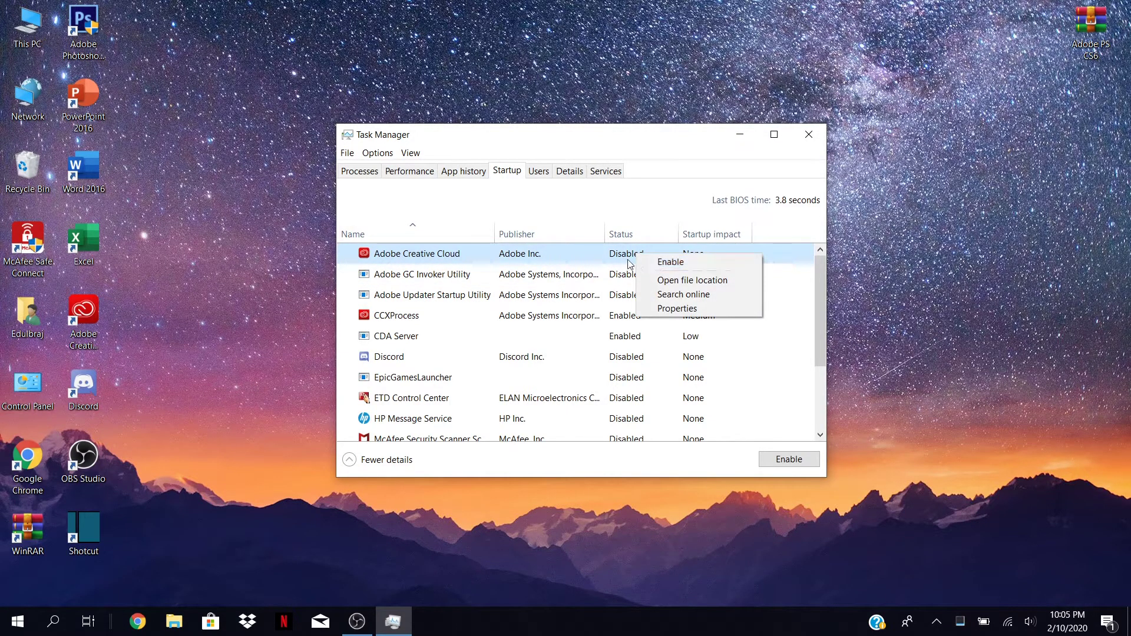
pyautogui.click(626, 263)
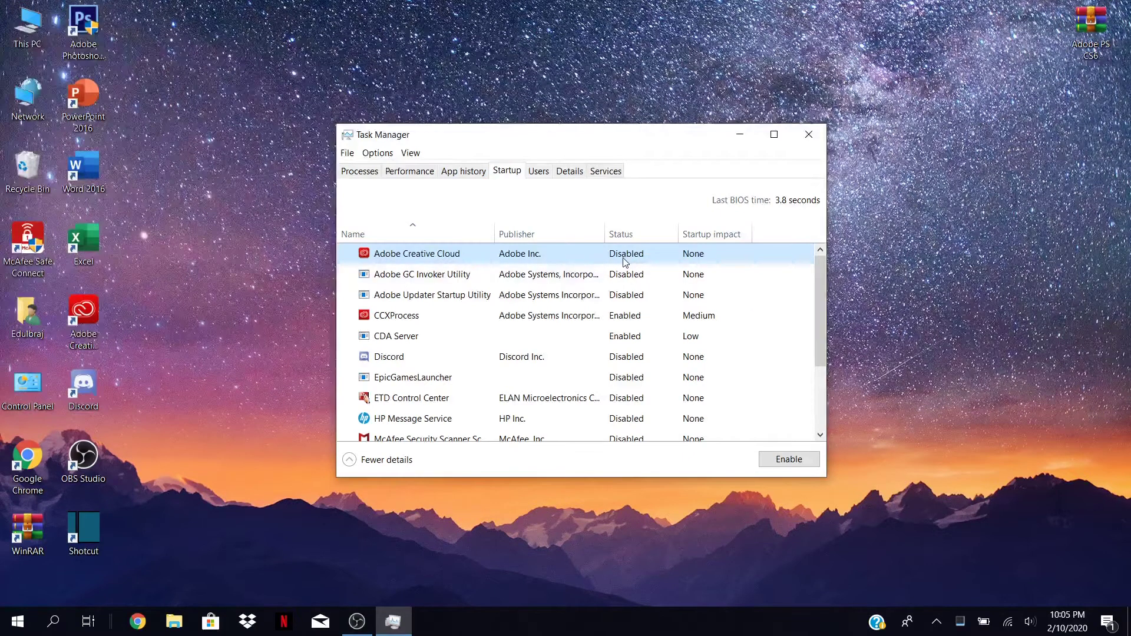
# Enable Discord as a startup program.
pyautogui.scroll(-1, 583, 324)
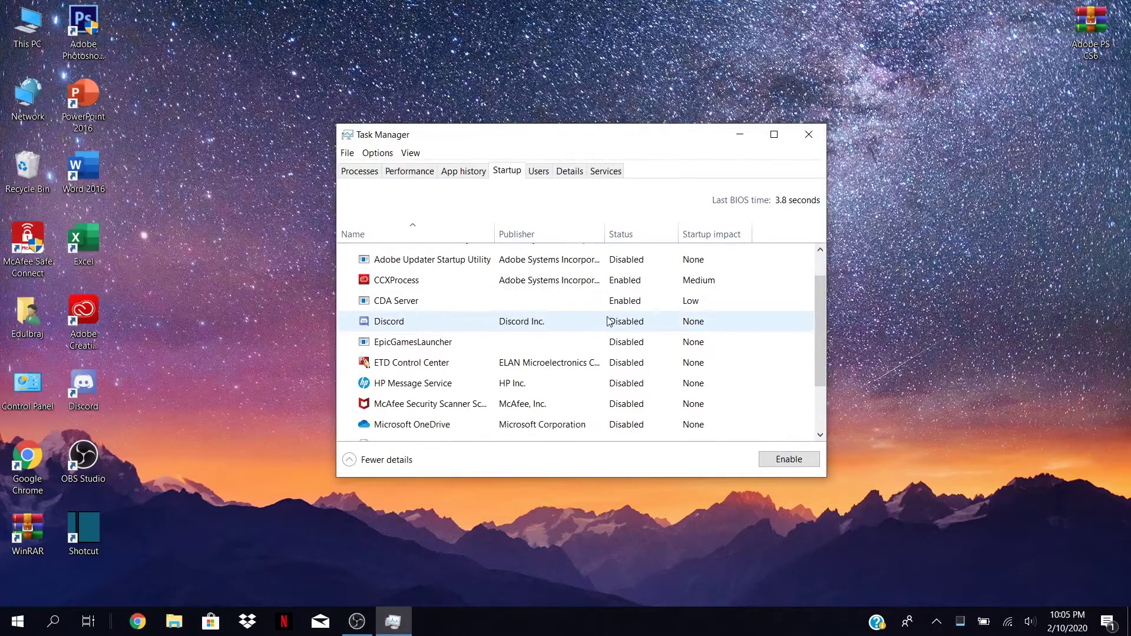
pyautogui.rightClick(608, 321)
pyautogui.click(623, 330)
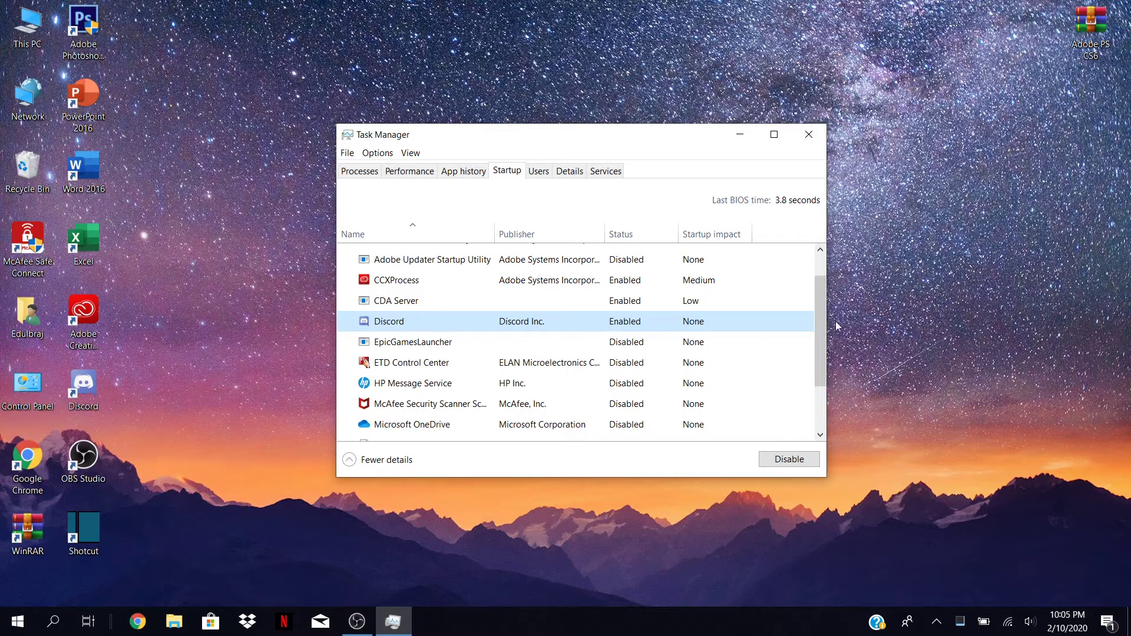
# Disable Discord as a startup program and close Task Manager.
pyautogui.rightClick(636, 324)
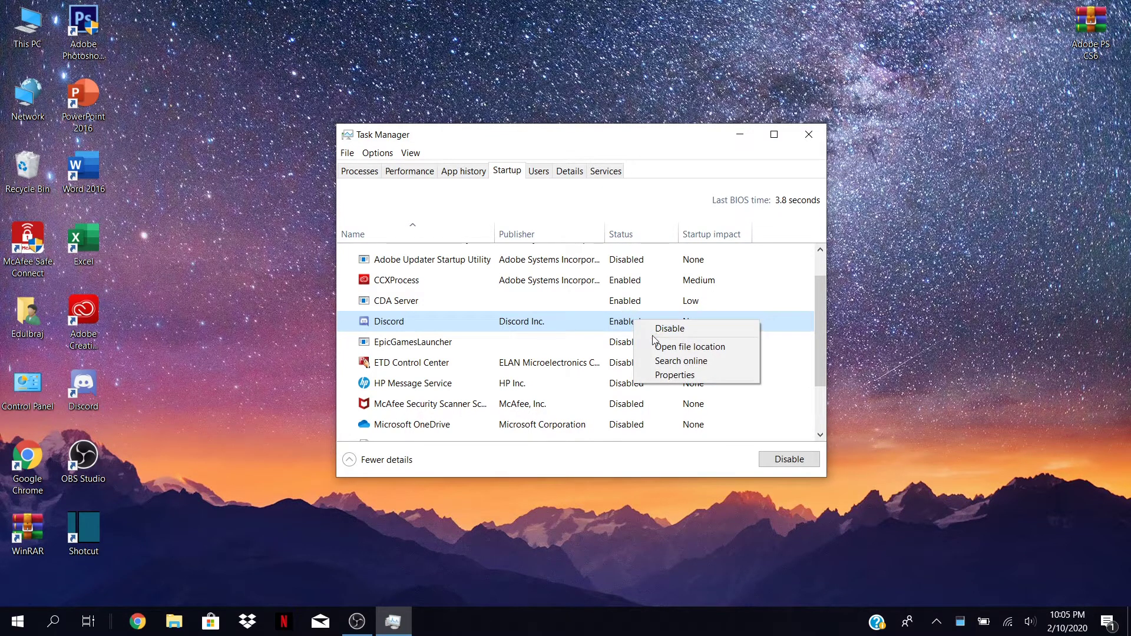
pyautogui.click(661, 331)
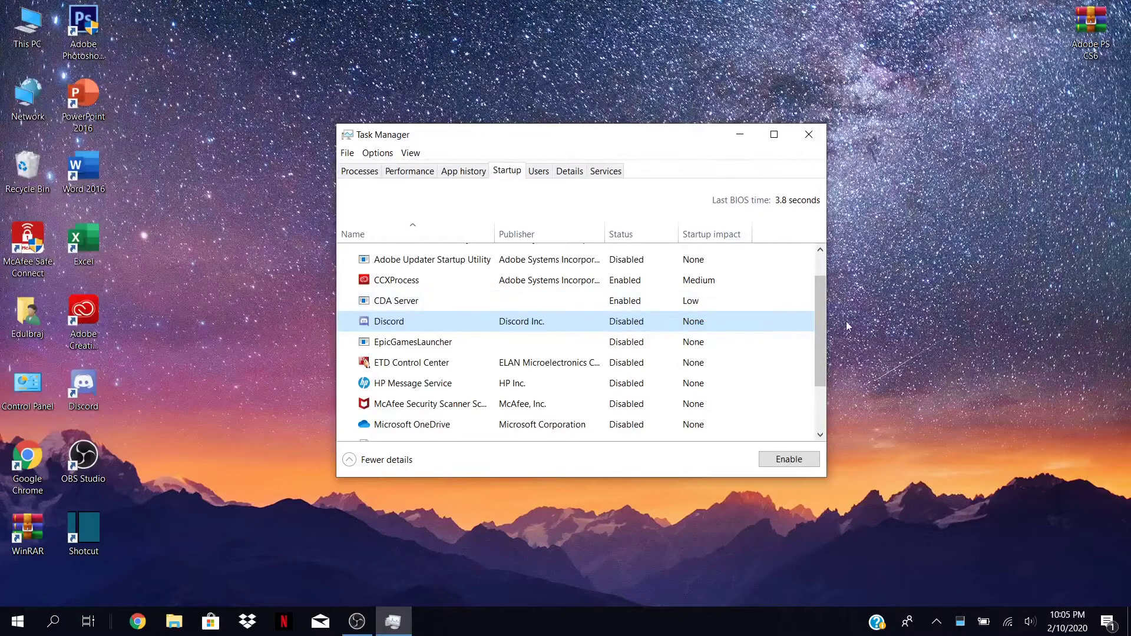
pyautogui.rightClick(723, 320)
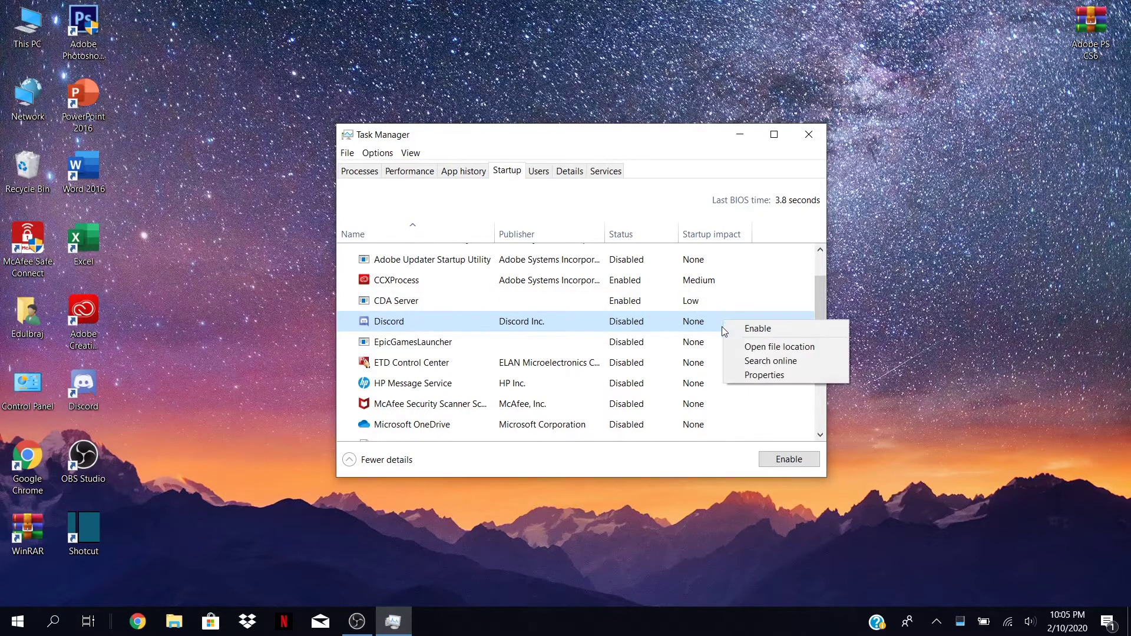
pyautogui.click(878, 297)
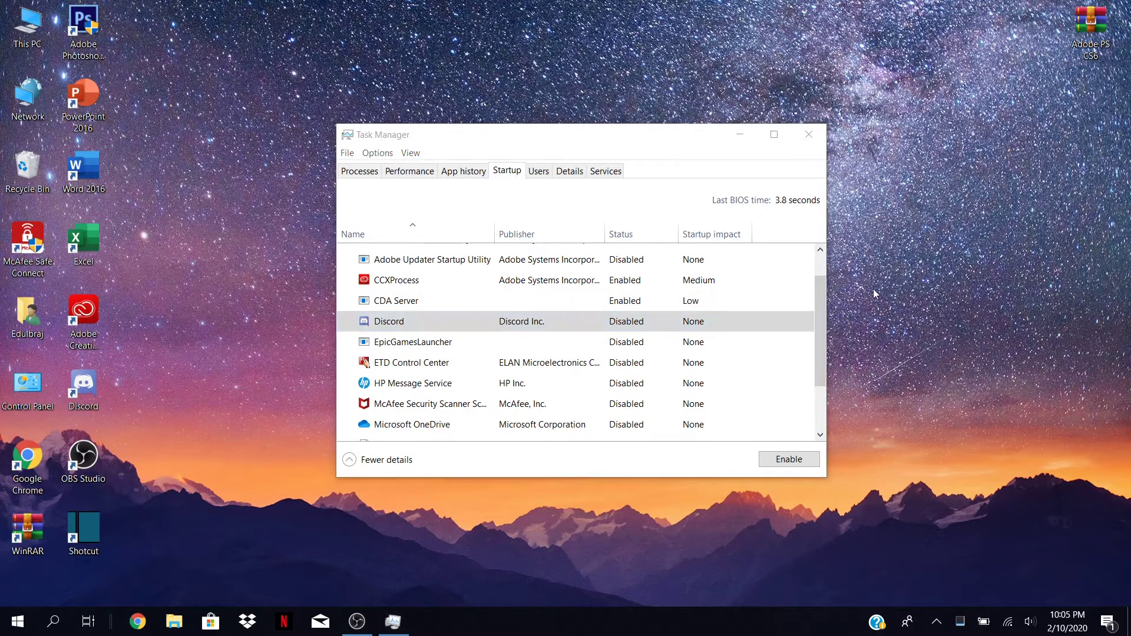
pyautogui.click(808, 134)
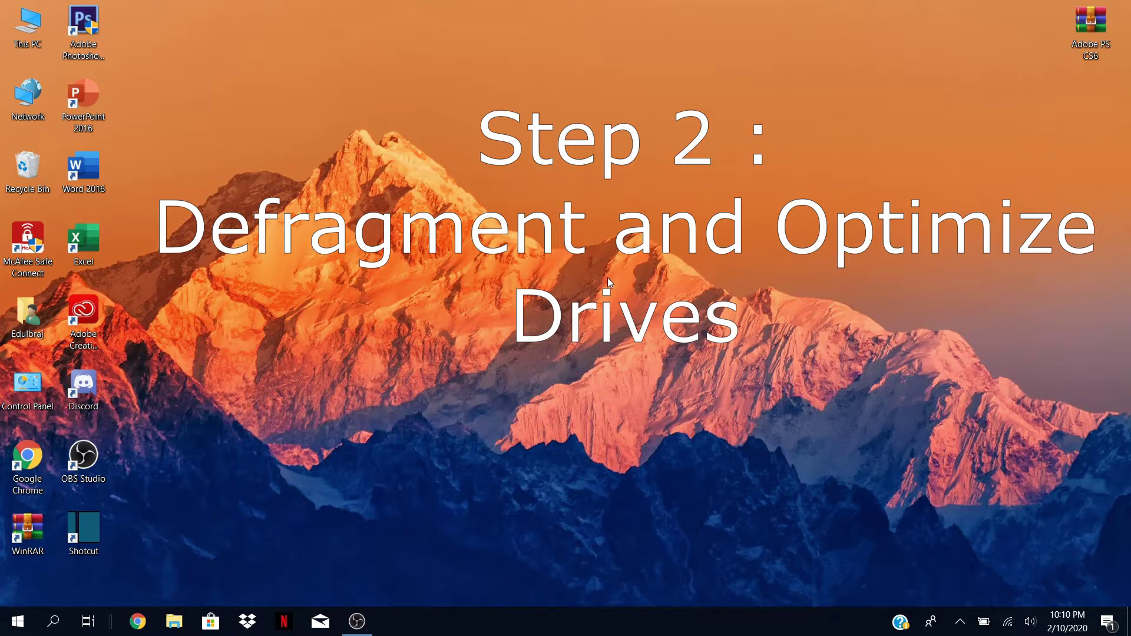
# Find Defragment and Optimize Drives with the search term "defr", optimize the Windows (C:) drive, and close the tool.
pyautogui.click(57, 619)
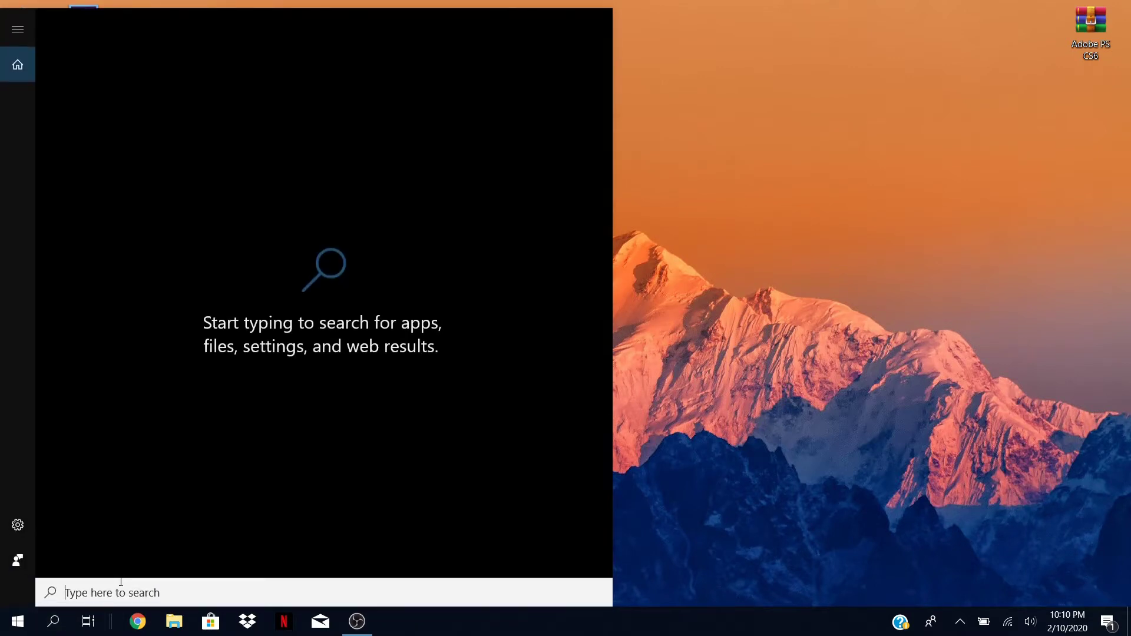
pyautogui.write('defr')
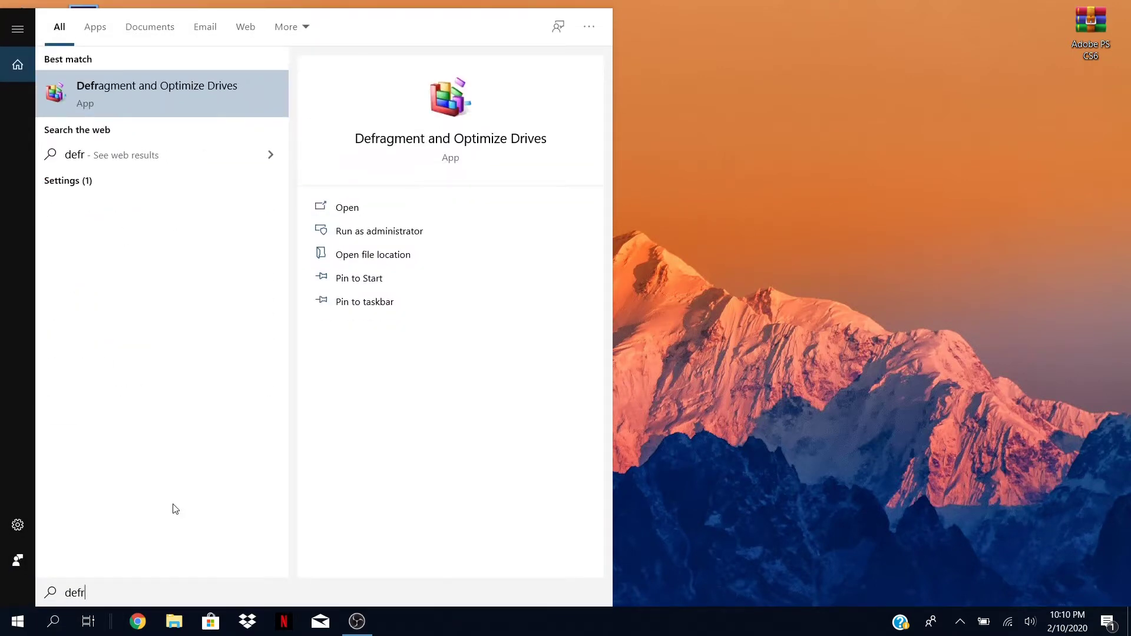
pyautogui.click(228, 94)
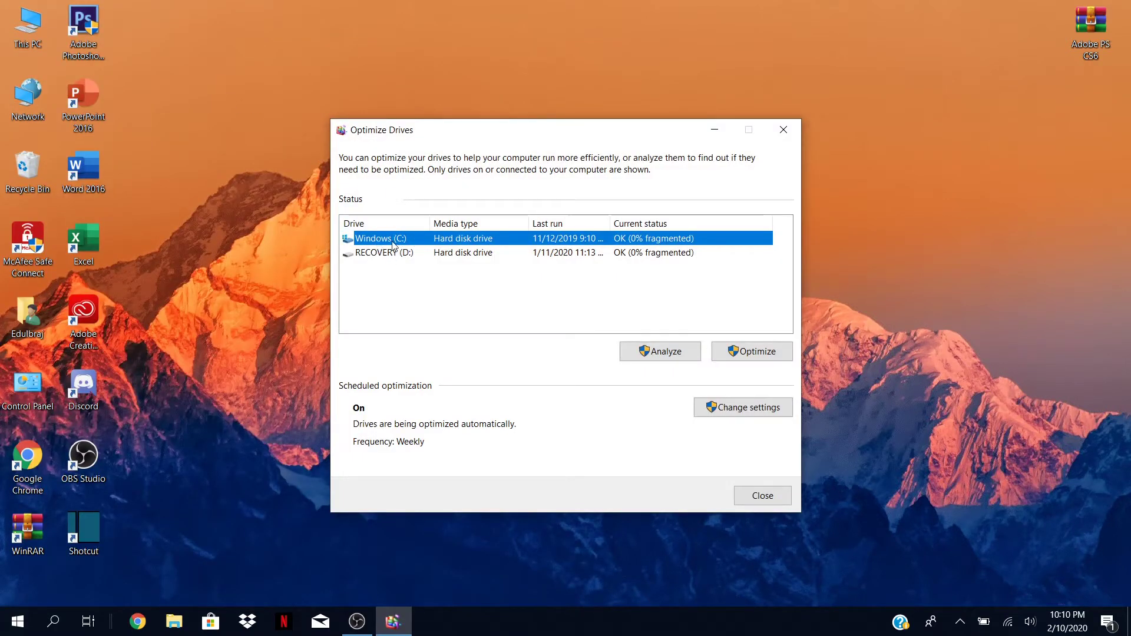
pyautogui.click(769, 354)
pyautogui.hotkey('alt', 'F4')
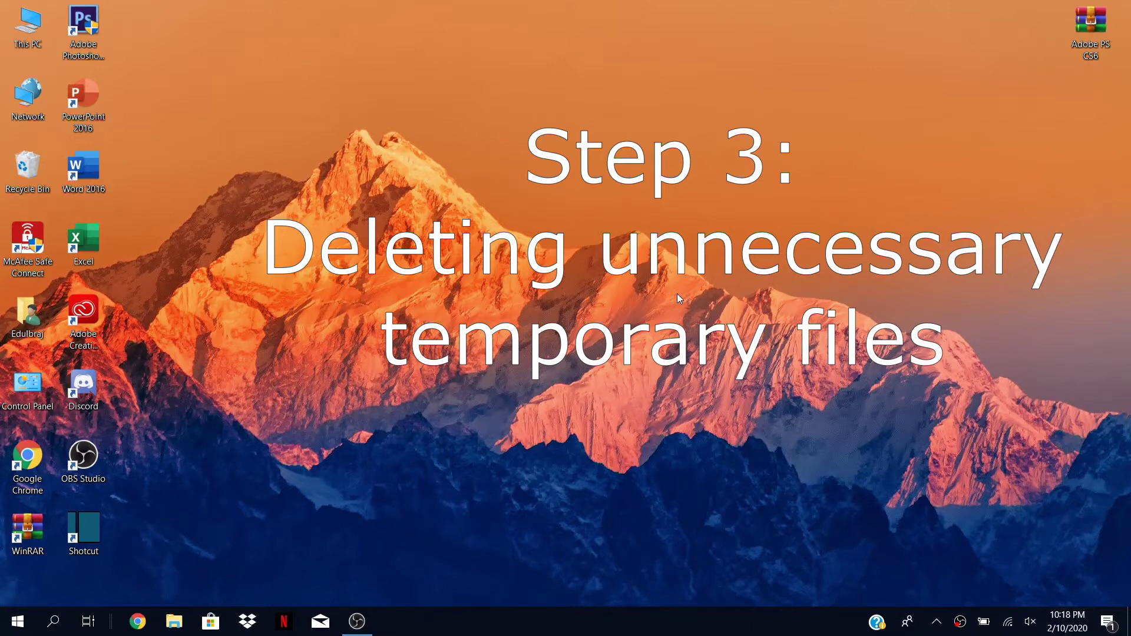
# Open the user's temporary files folder by running %temp%.
pyautogui.rightClick(18, 625)
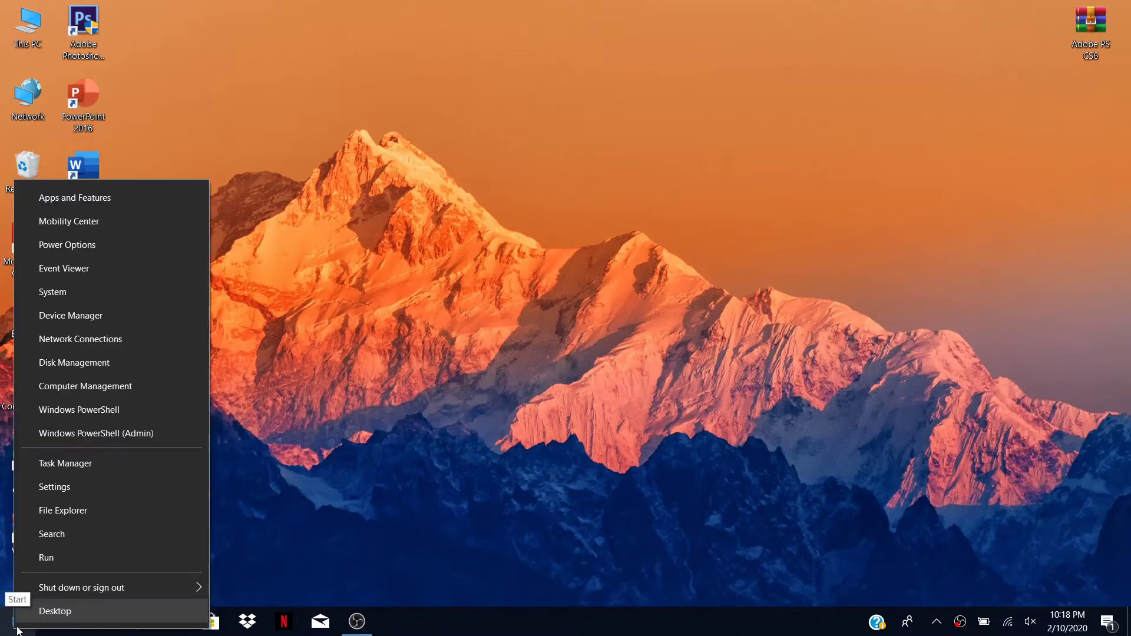
pyautogui.click(63, 557)
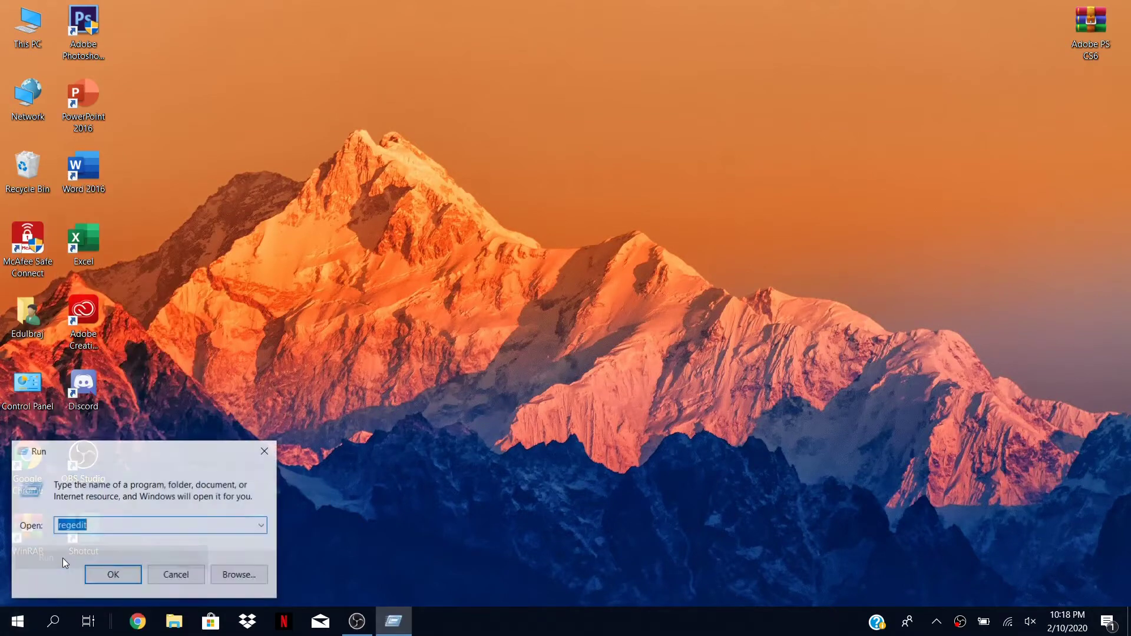
pyautogui.press('BackSpace')
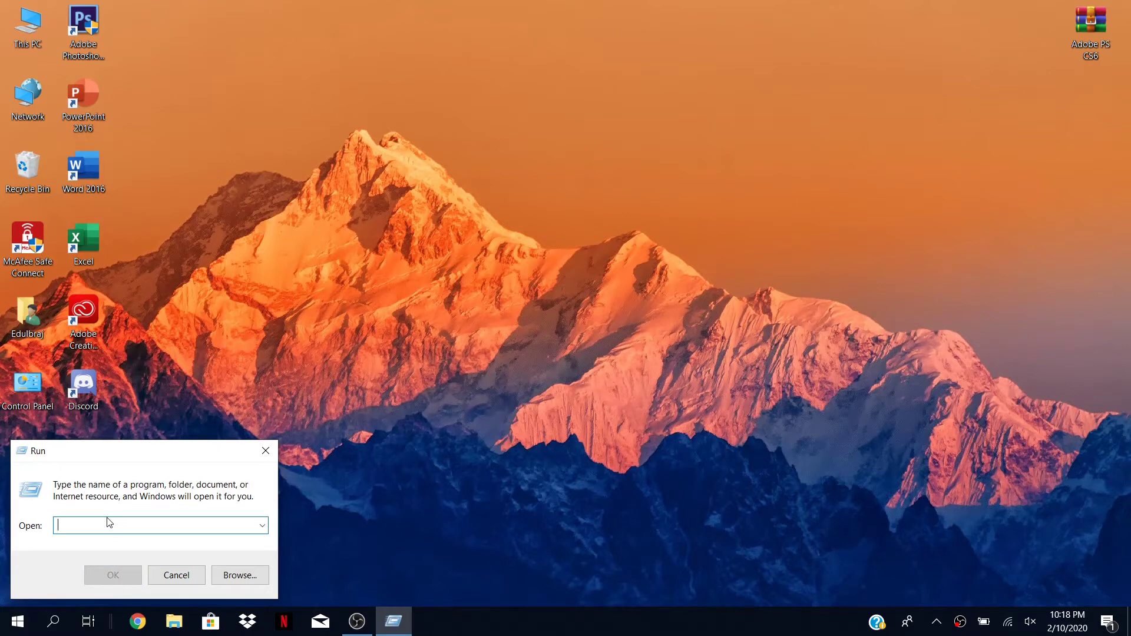
pyautogui.write('%temp')
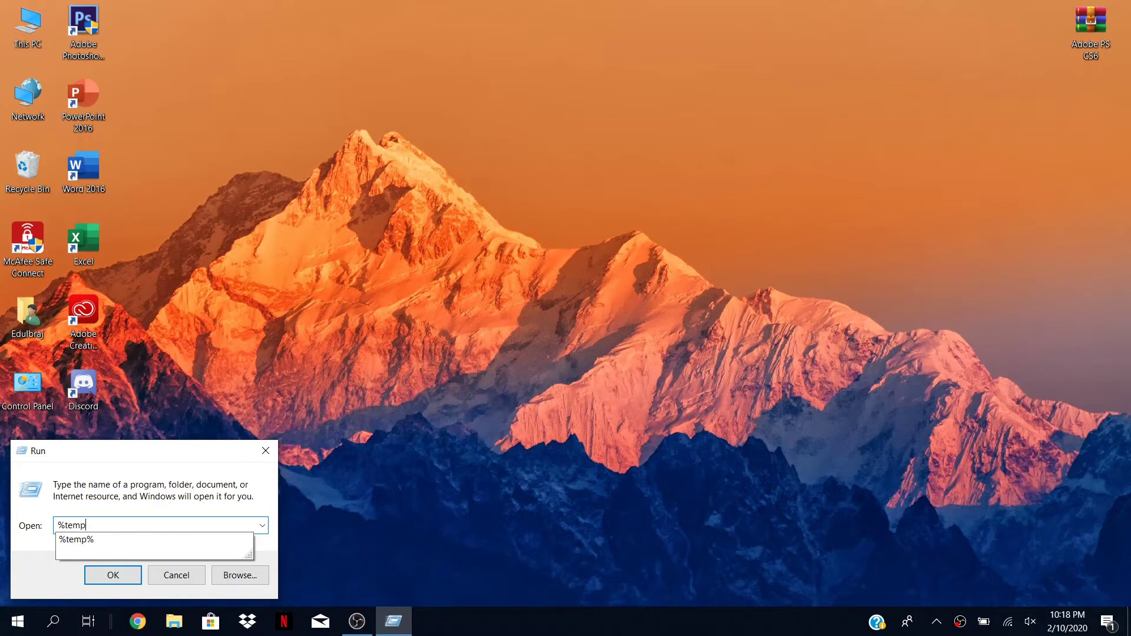
pyautogui.write('%')
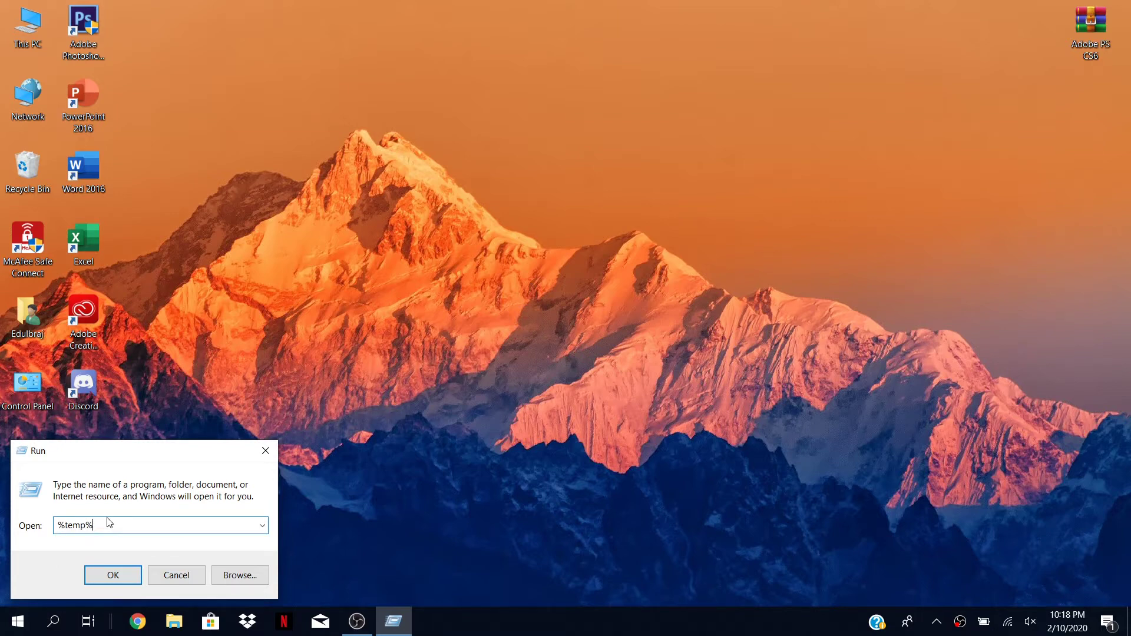
pyautogui.click(109, 569)
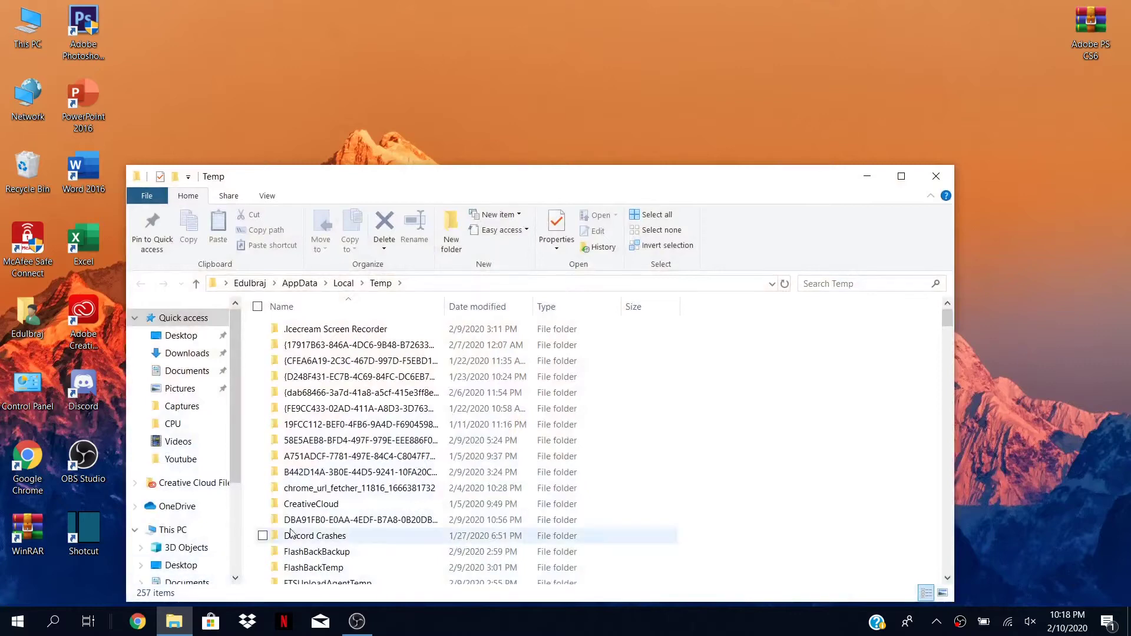
# Delete all items in the user's Temp folder, skipping the file that is in use.
pyautogui.moveTo(765, 169); pyautogui.dragTo(750, 66)
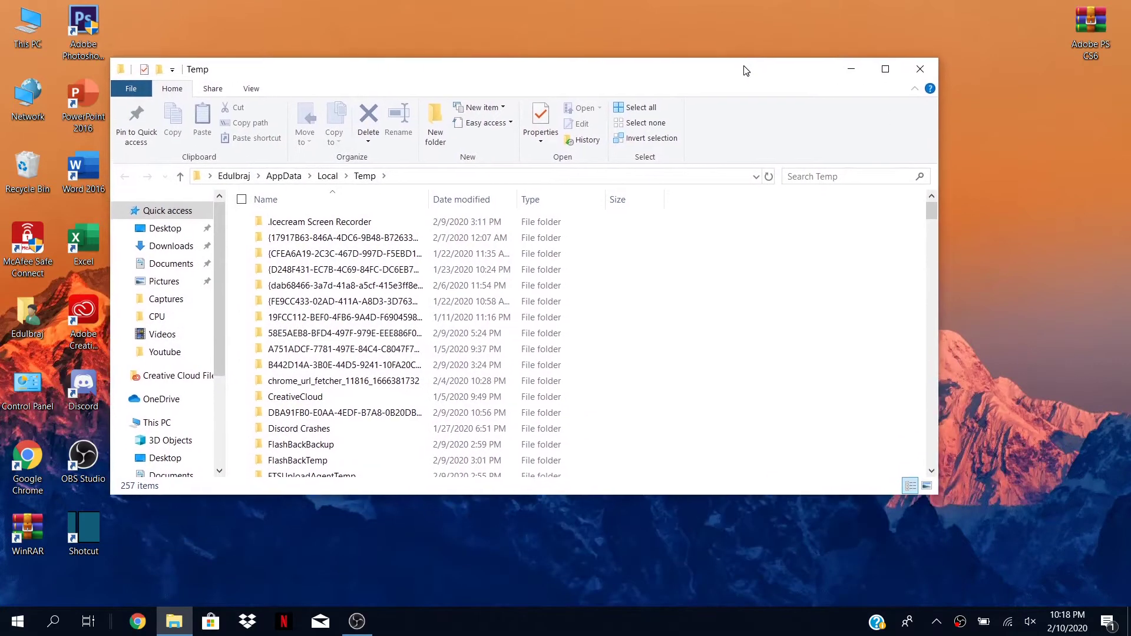
pyautogui.scroll(-15, 699, 434)
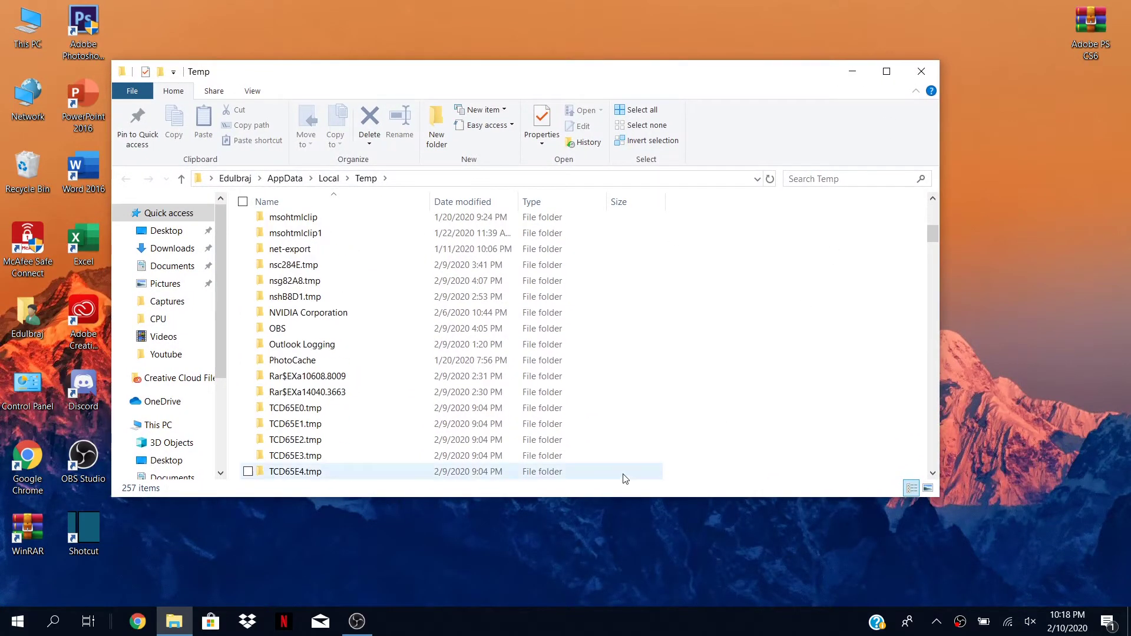
pyautogui.scroll(15, 801, 471)
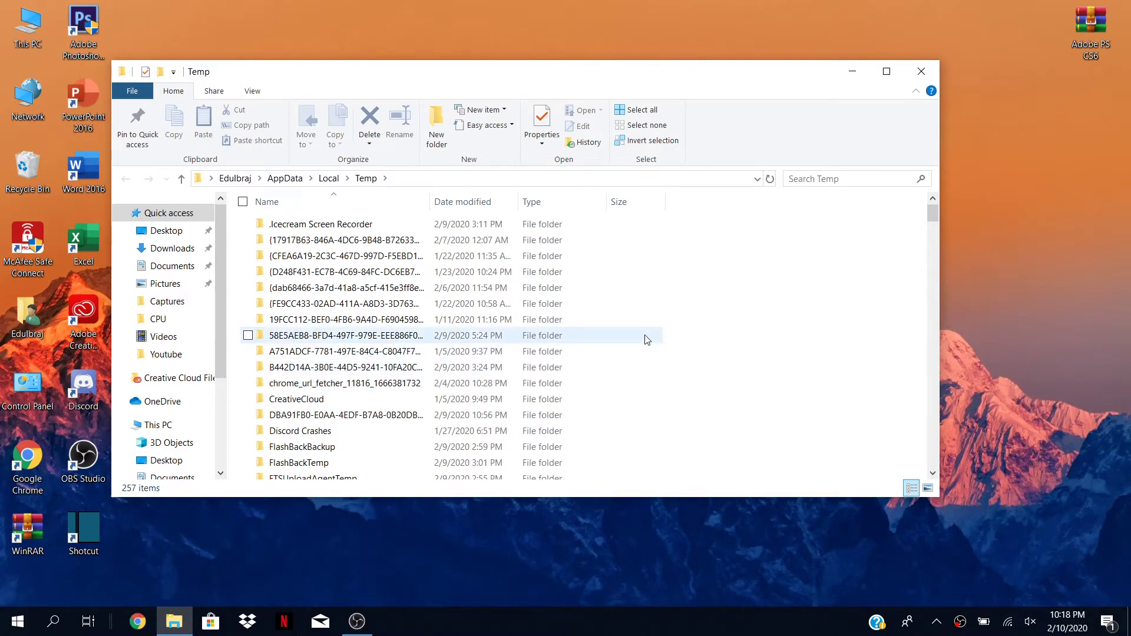
pyautogui.click(243, 202)
pyautogui.rightClick(270, 283)
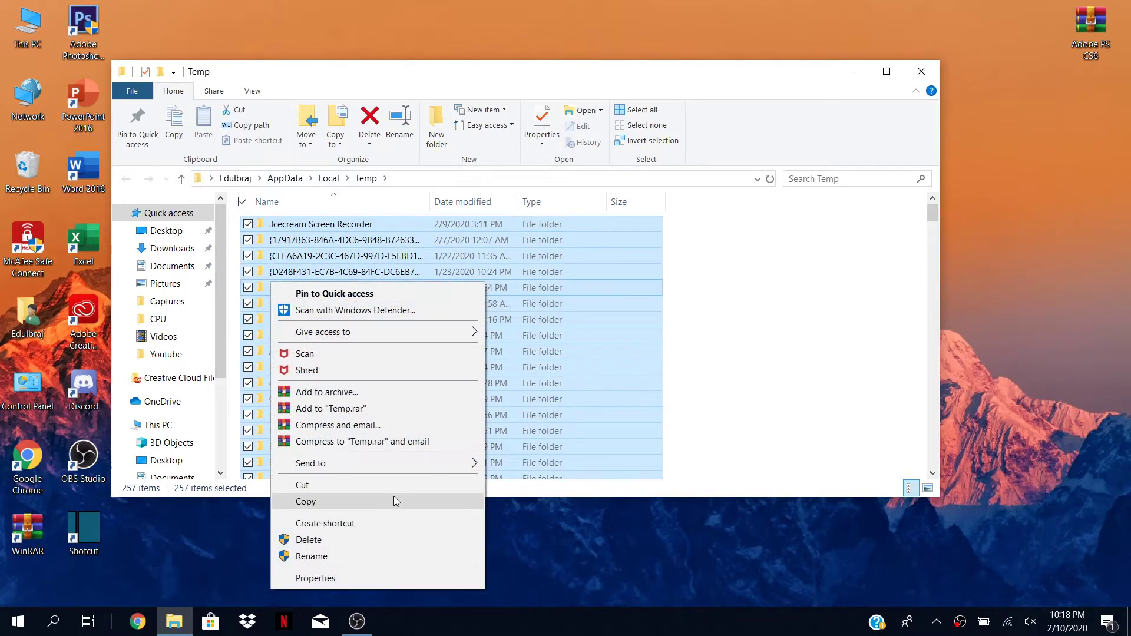
pyautogui.click(356, 539)
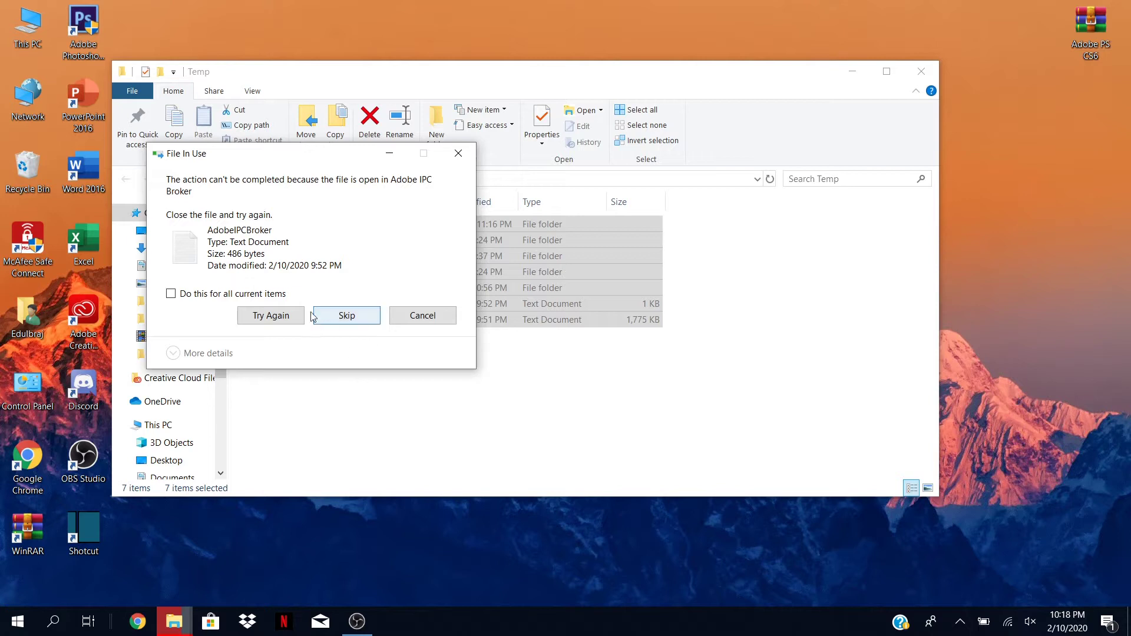
pyautogui.click(348, 316)
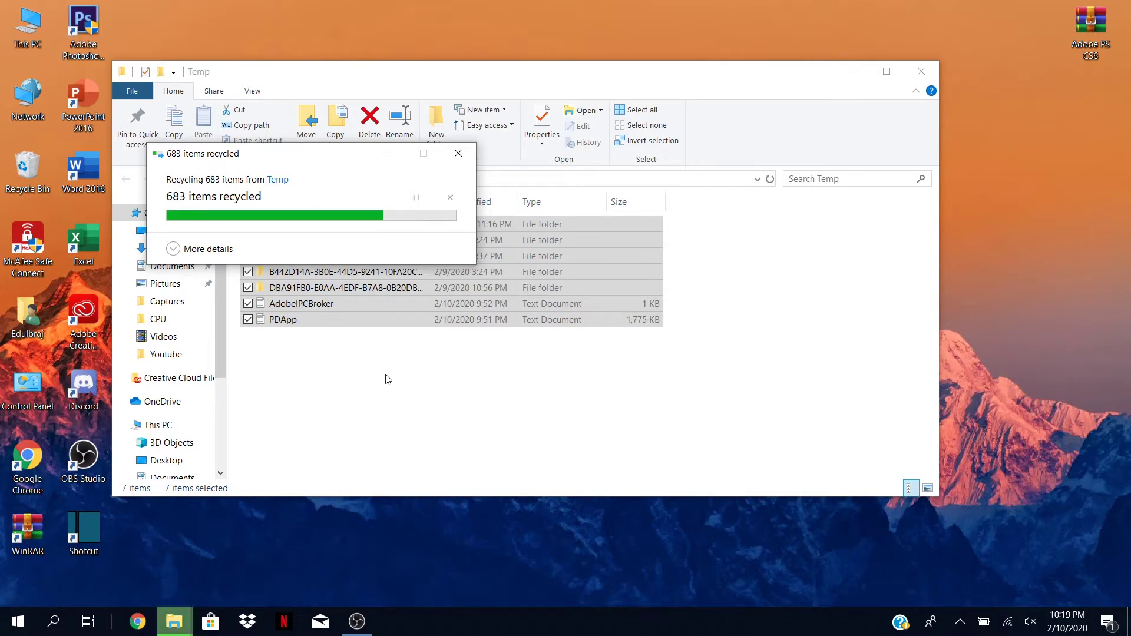
pyautogui.click(428, 380)
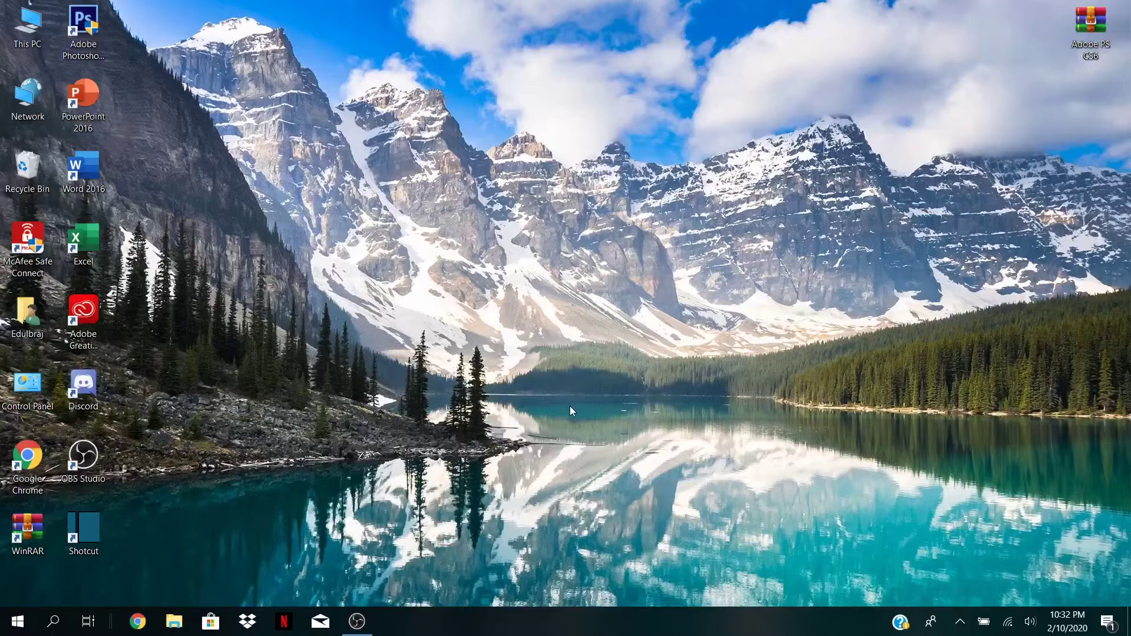
# Open the Windows Temp folder on drive C: by running temp.
pyautogui.click(23, 625)
pyautogui.rightClick(23, 625)
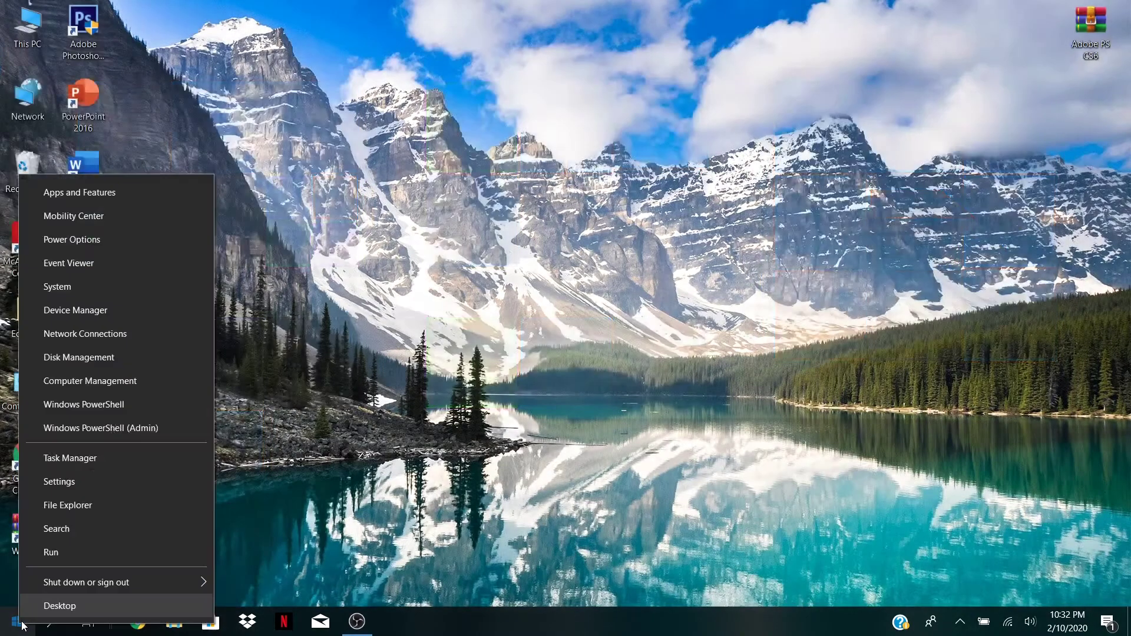
pyautogui.click(56, 557)
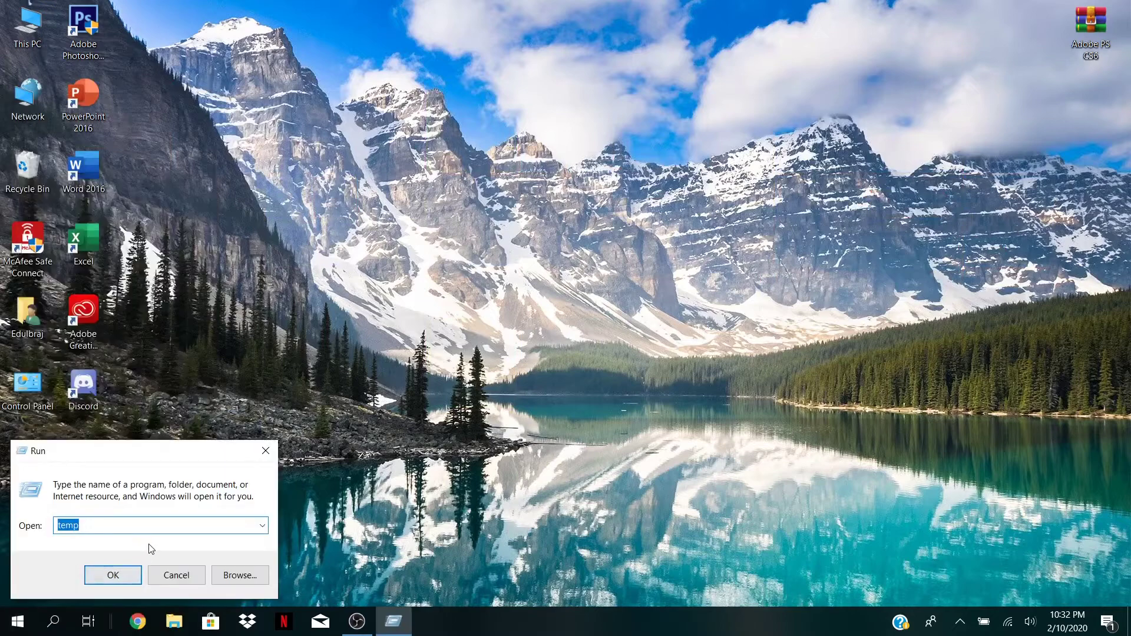
pyautogui.click(82, 530)
pyautogui.click(122, 573)
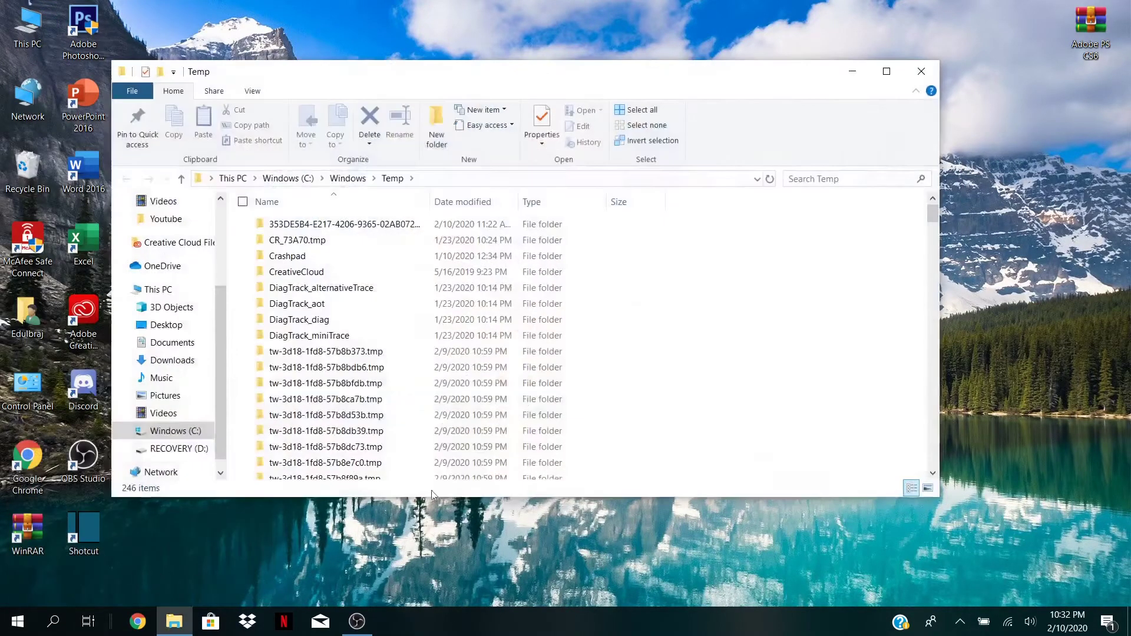
# Delete all items in the Windows Temp folder with administrator permission, skipping files and folders in use, and close the folder.
pyautogui.click(242, 201)
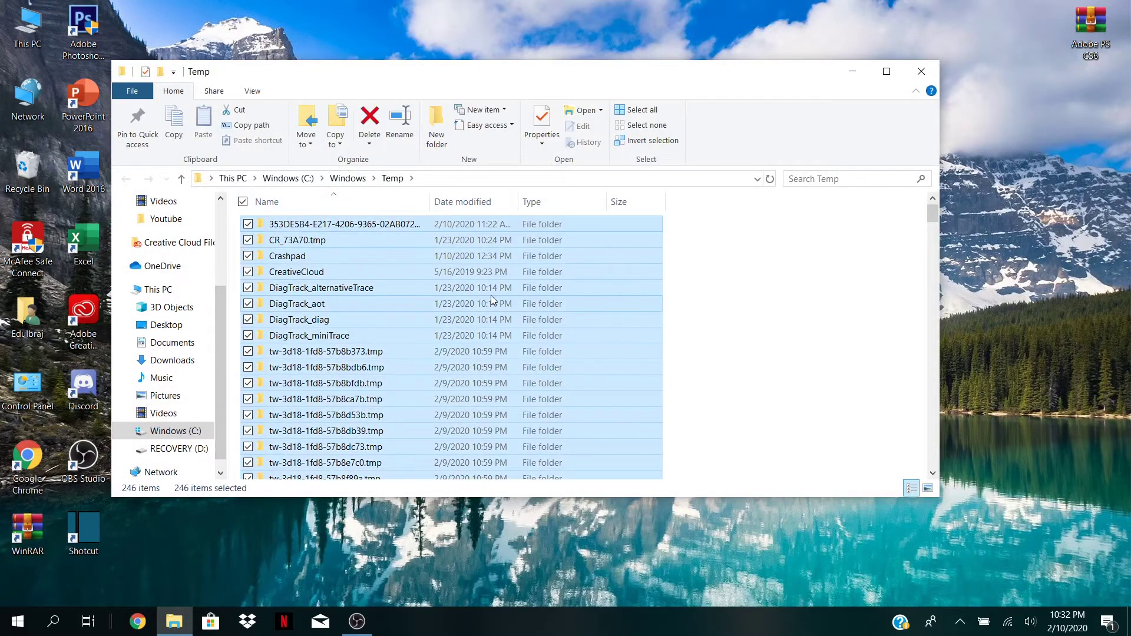
pyautogui.rightClick(490, 295)
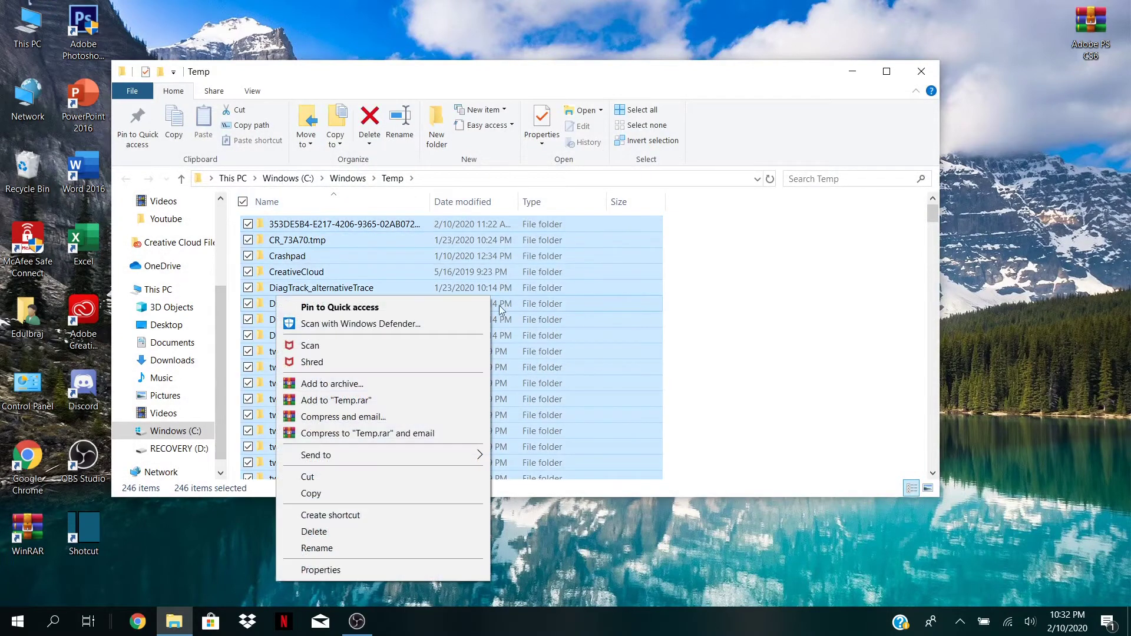
pyautogui.click(362, 533)
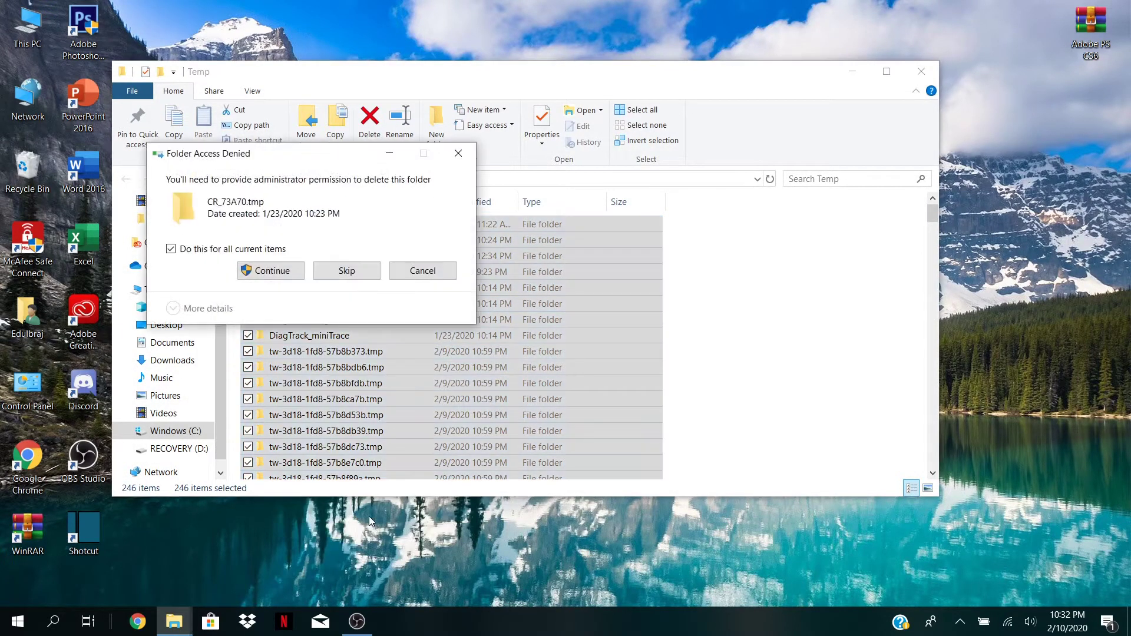
pyautogui.click(272, 271)
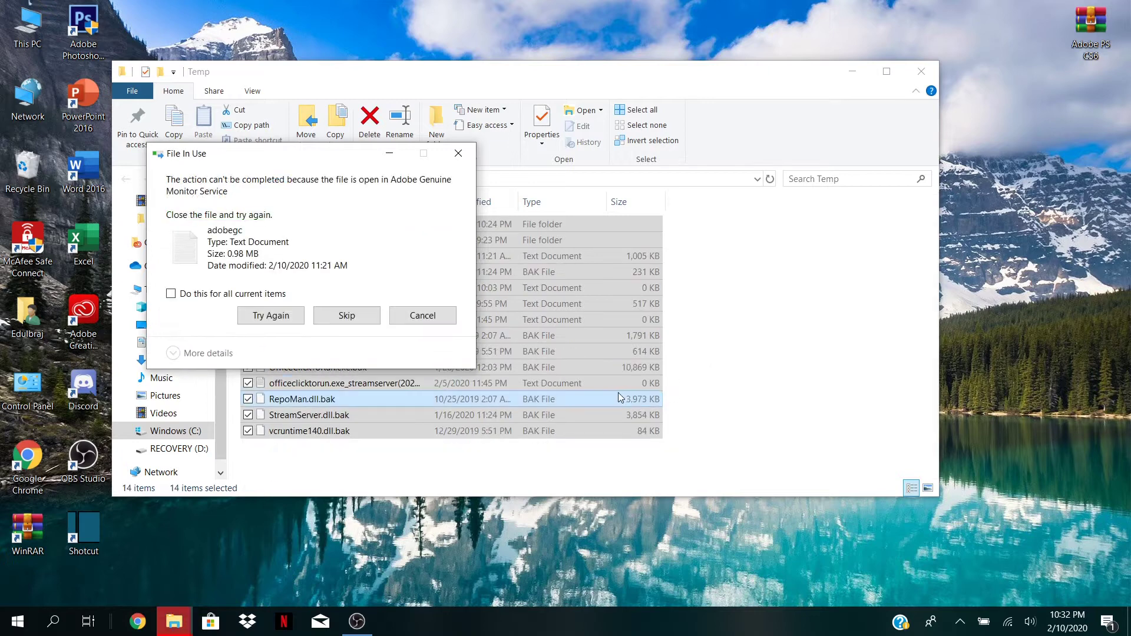
pyautogui.click(369, 315)
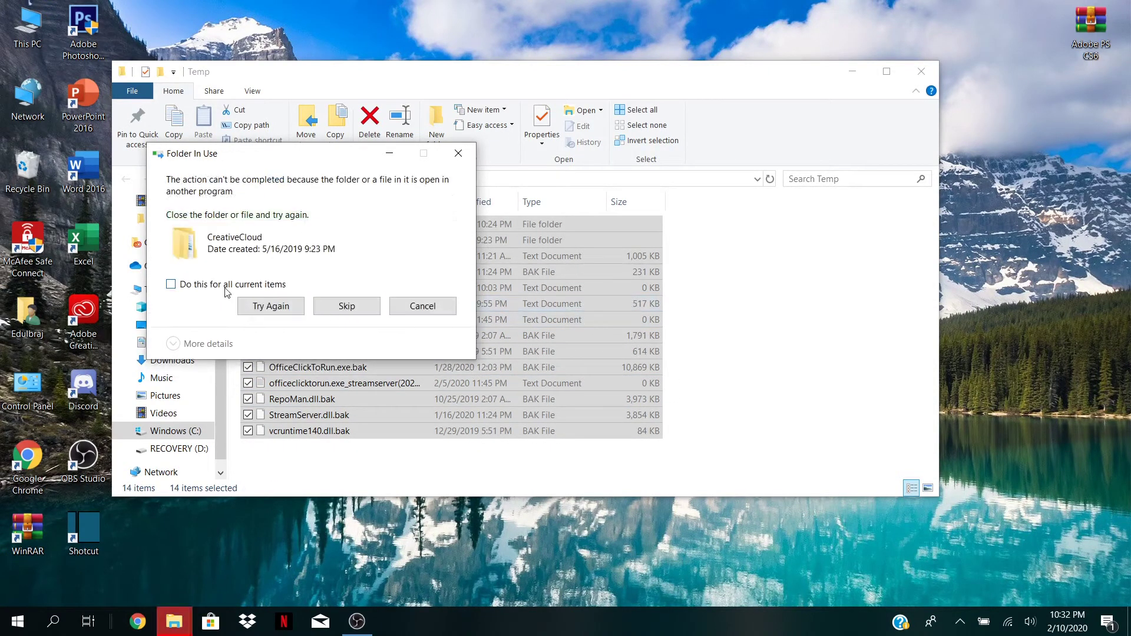
pyautogui.click(171, 285)
pyautogui.click(355, 307)
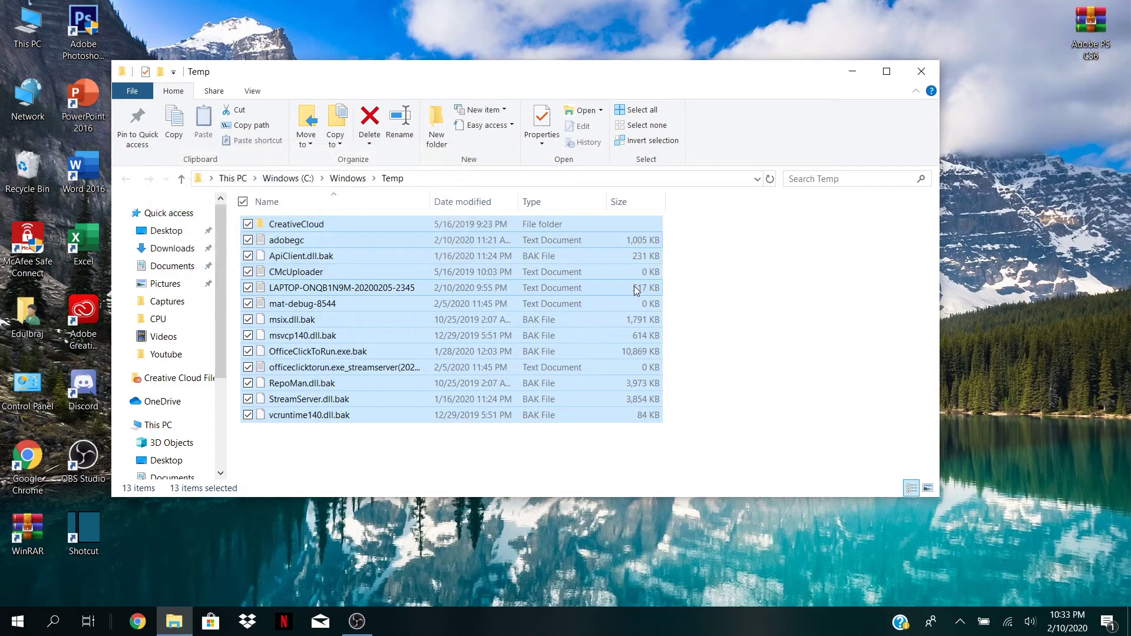
pyautogui.click(921, 71)
# Open the Prefetch folder on drive C: by running prefetch and granting permanent access to it.
pyautogui.click(17, 622)
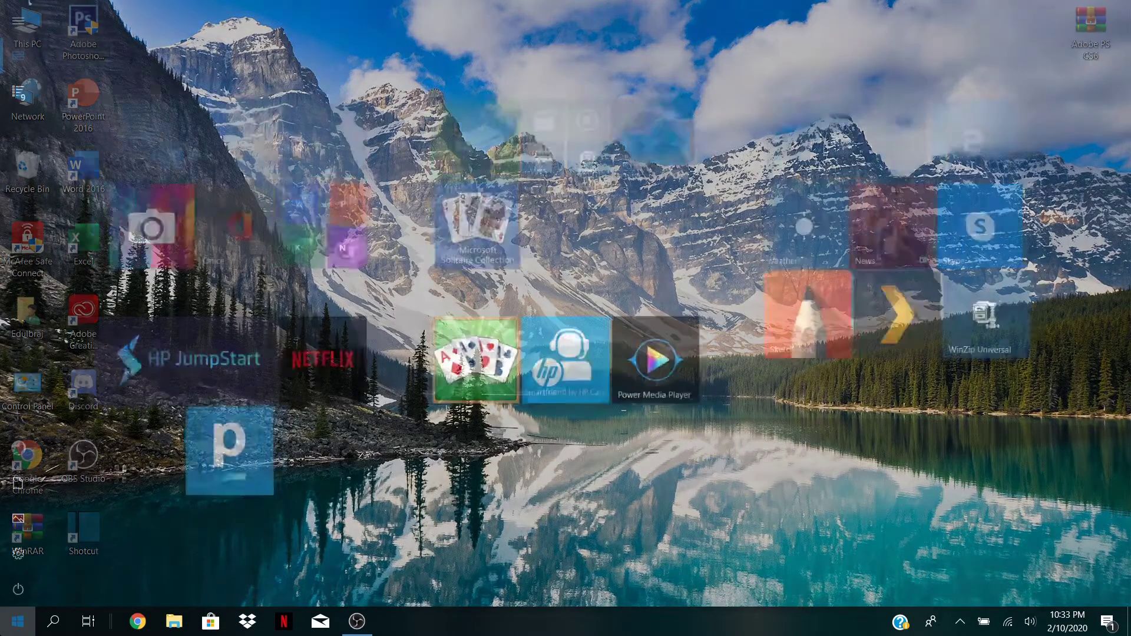
pyautogui.rightClick(17, 622)
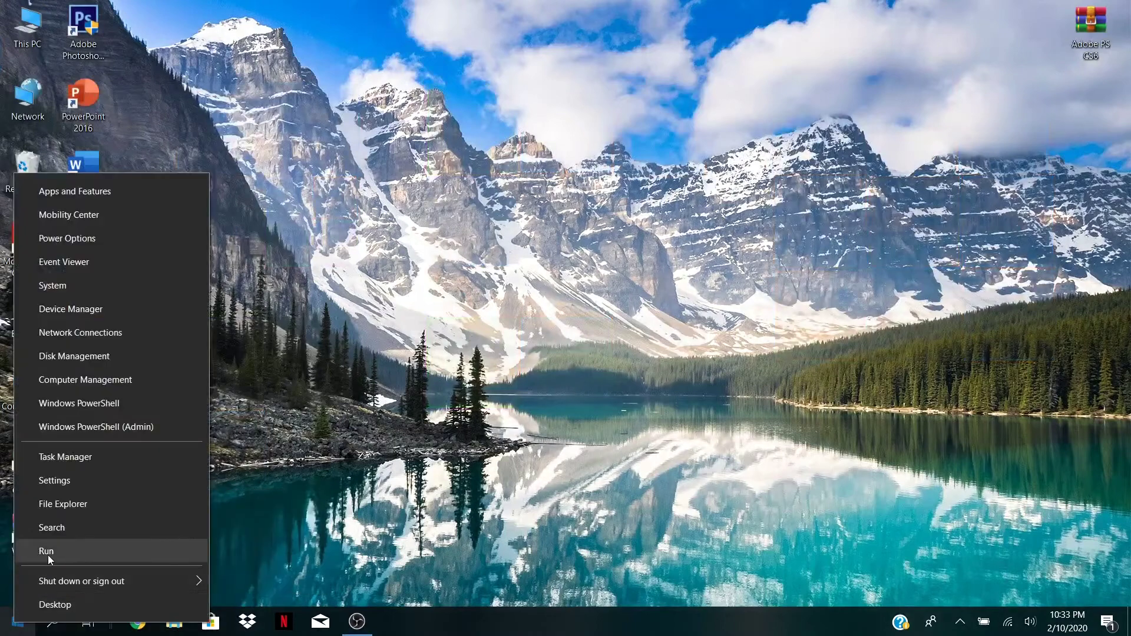
pyautogui.click(48, 553)
pyautogui.click(120, 527)
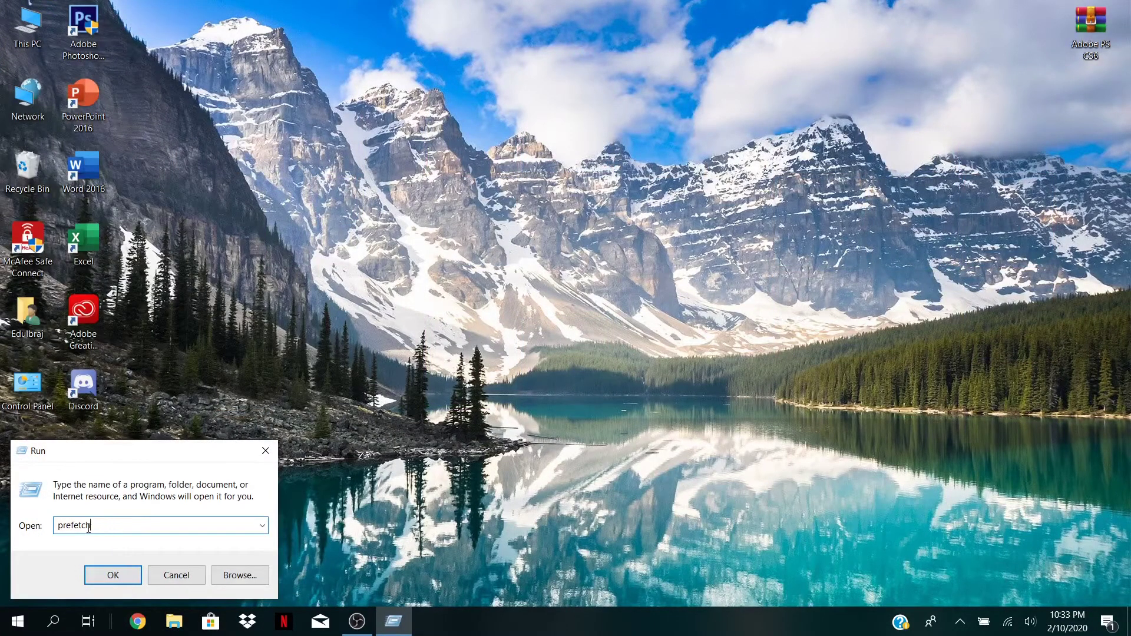
pyautogui.click(121, 569)
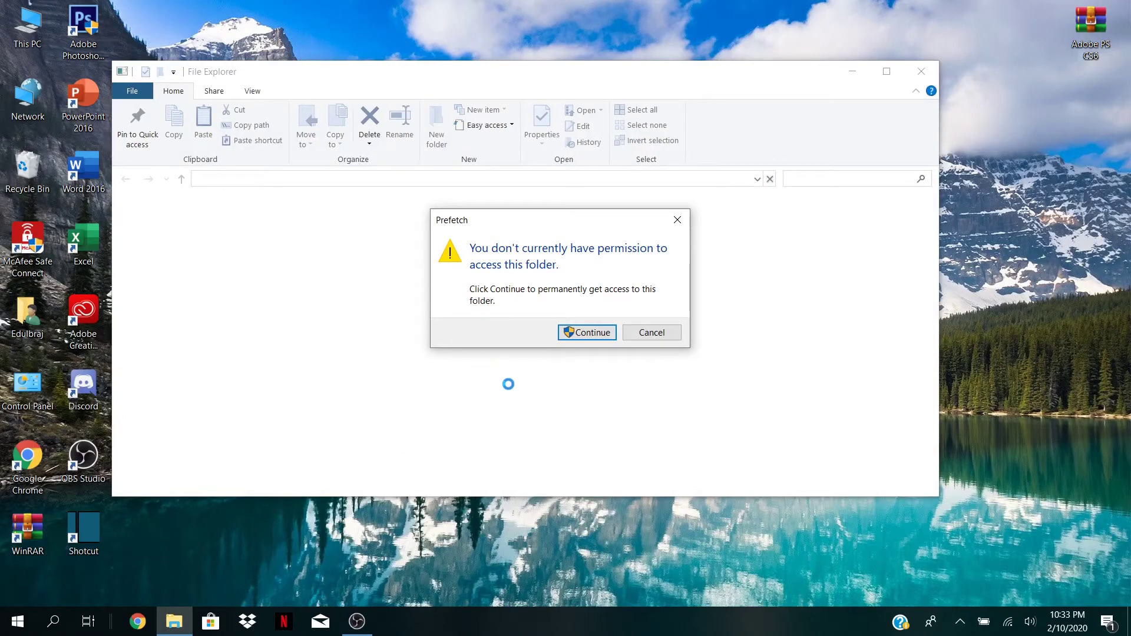
pyautogui.click(575, 333)
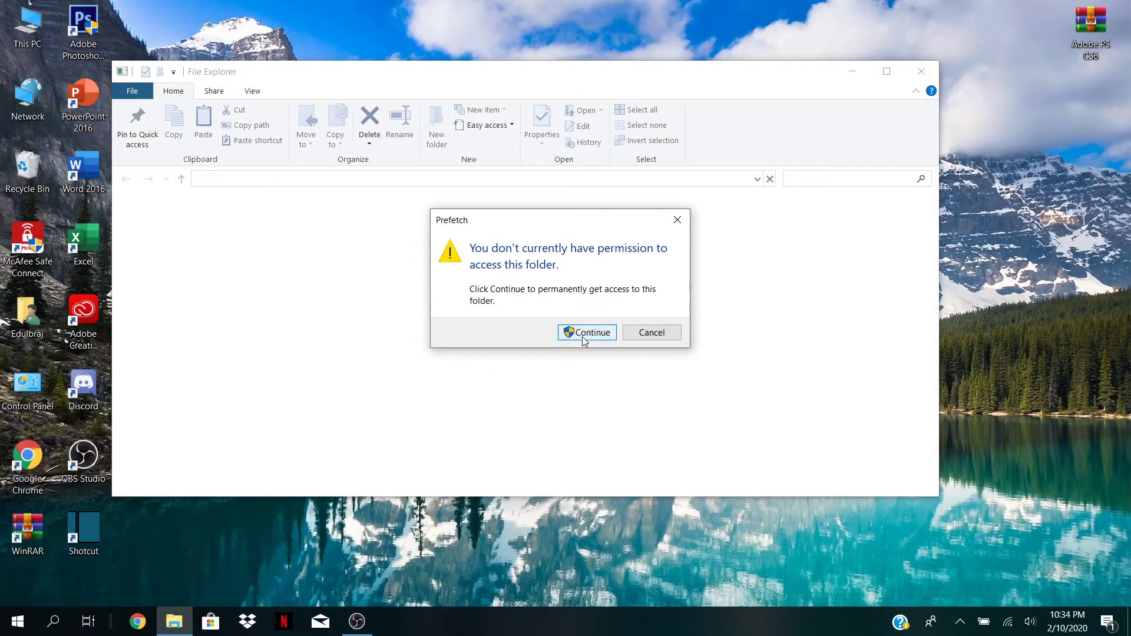
pyautogui.click(588, 334)
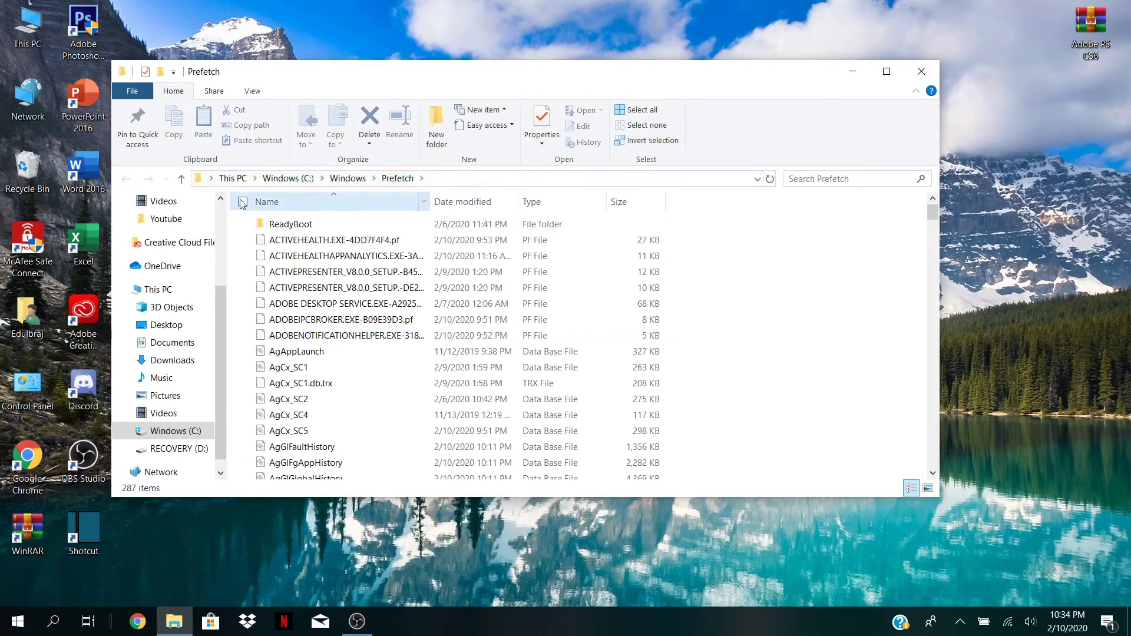
# Delete all items in the Prefetch folder, skipping the file that is in use, and close the folder.
pyautogui.hotkey('ctrl', 'a')
pyautogui.rightClick(314, 239)
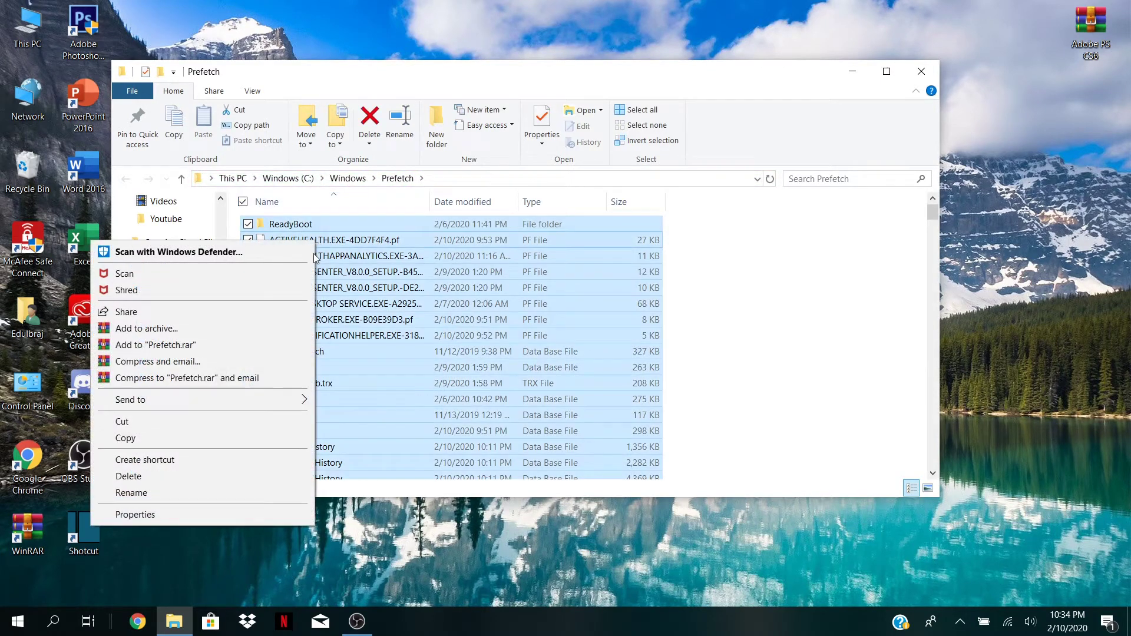
pyautogui.click(217, 479)
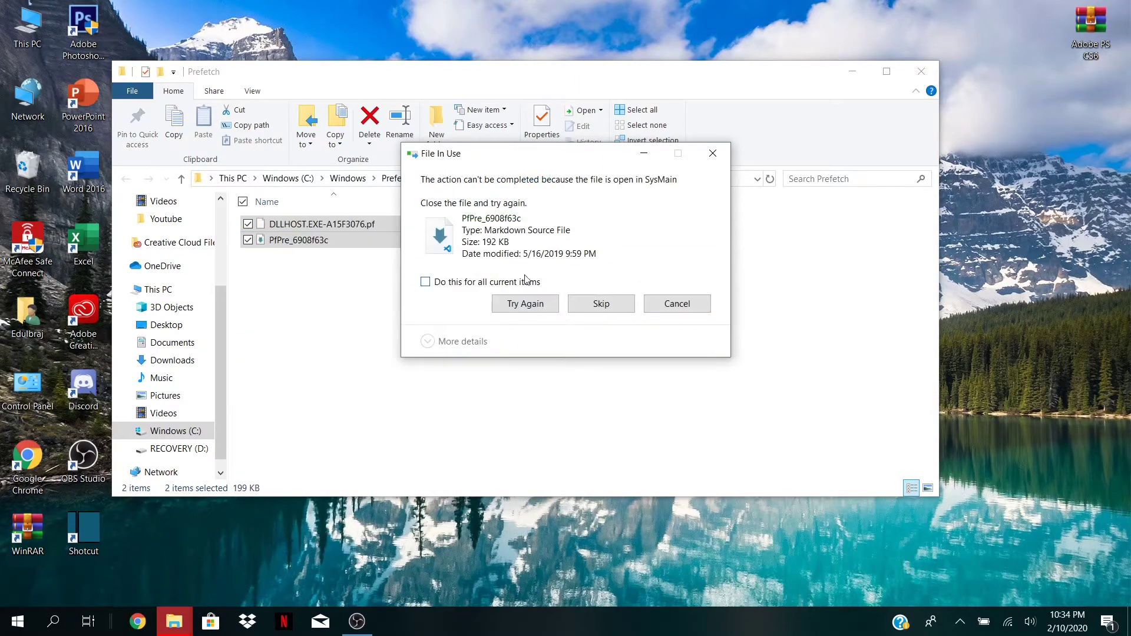
pyautogui.click(613, 303)
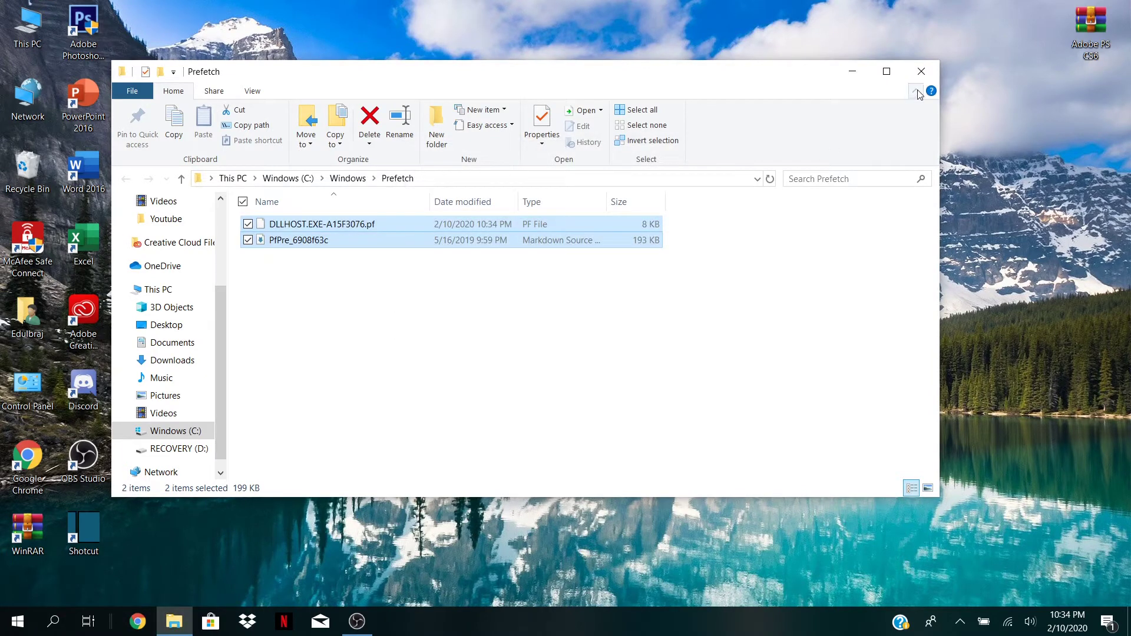
pyautogui.click(920, 71)
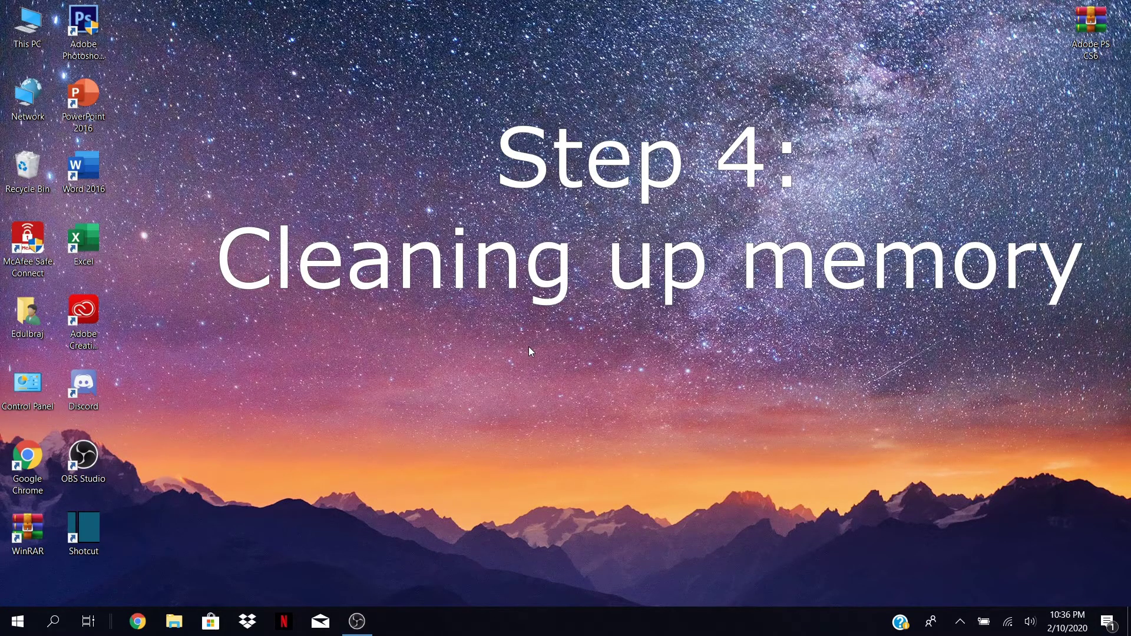
# Open the properties of the Windows (C:) drive from This PC.
pyautogui.click(15, 27)
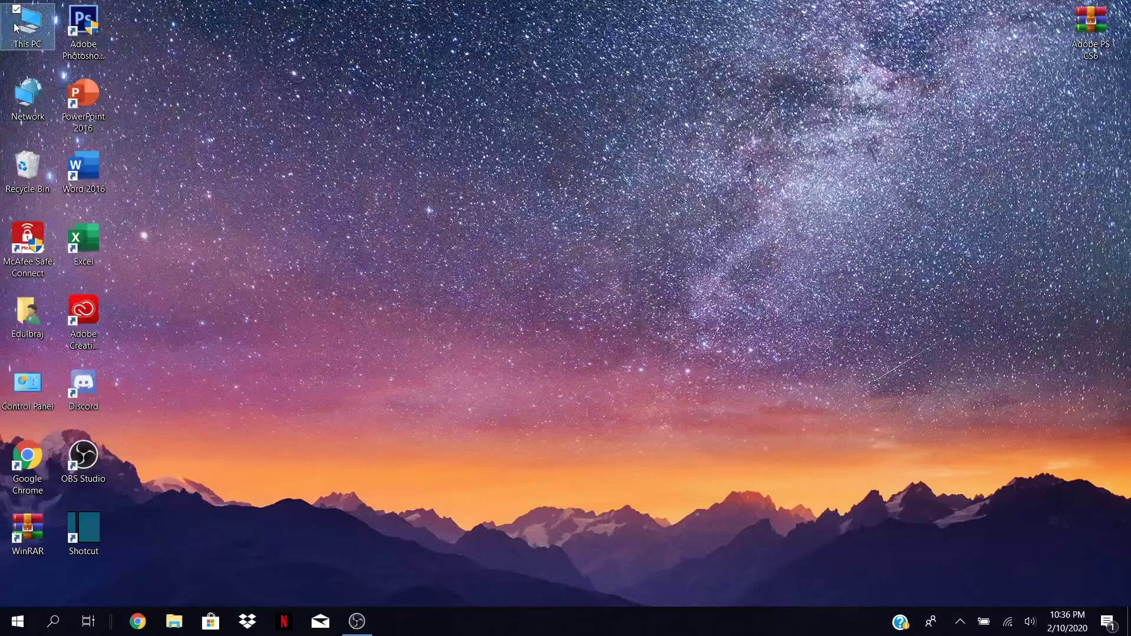
pyautogui.doubleClick(16, 26)
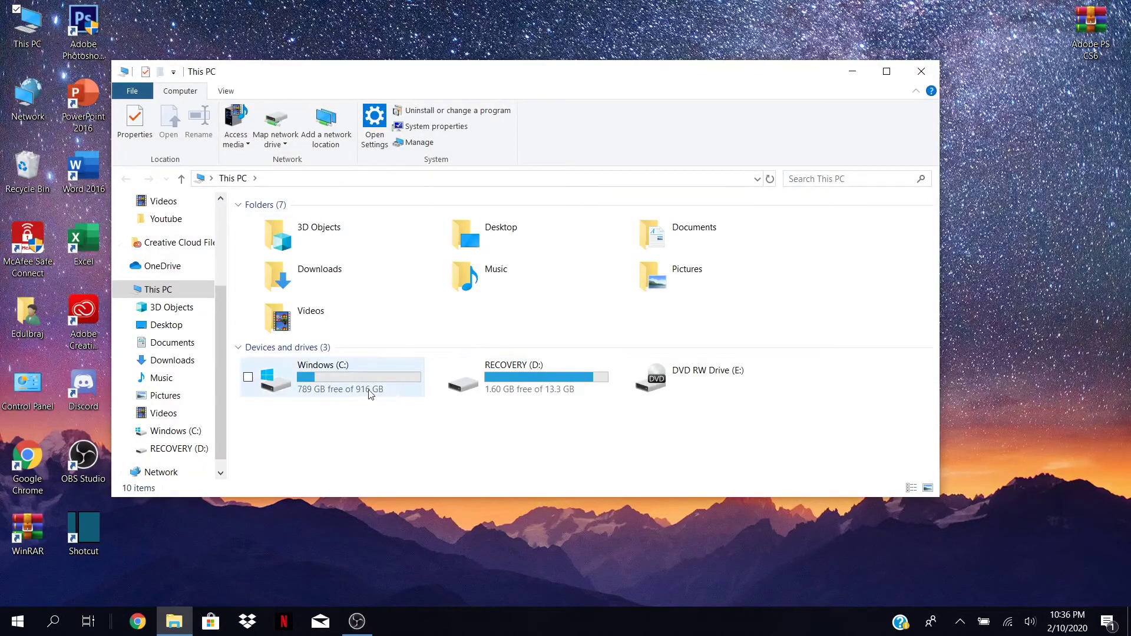
pyautogui.rightClick(357, 380)
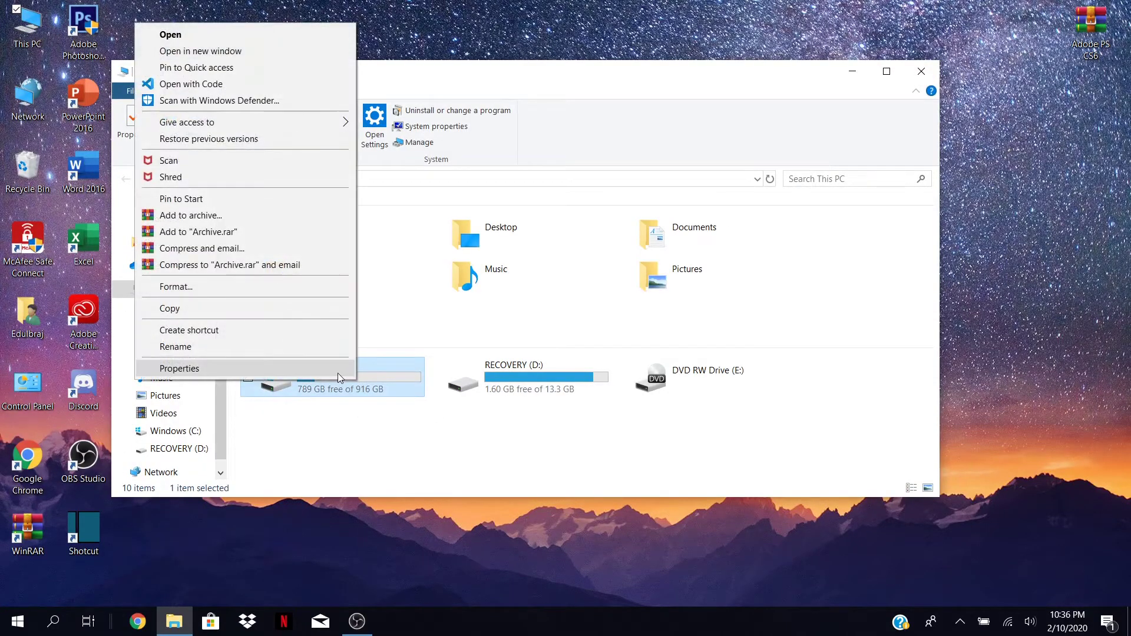
pyautogui.click(294, 368)
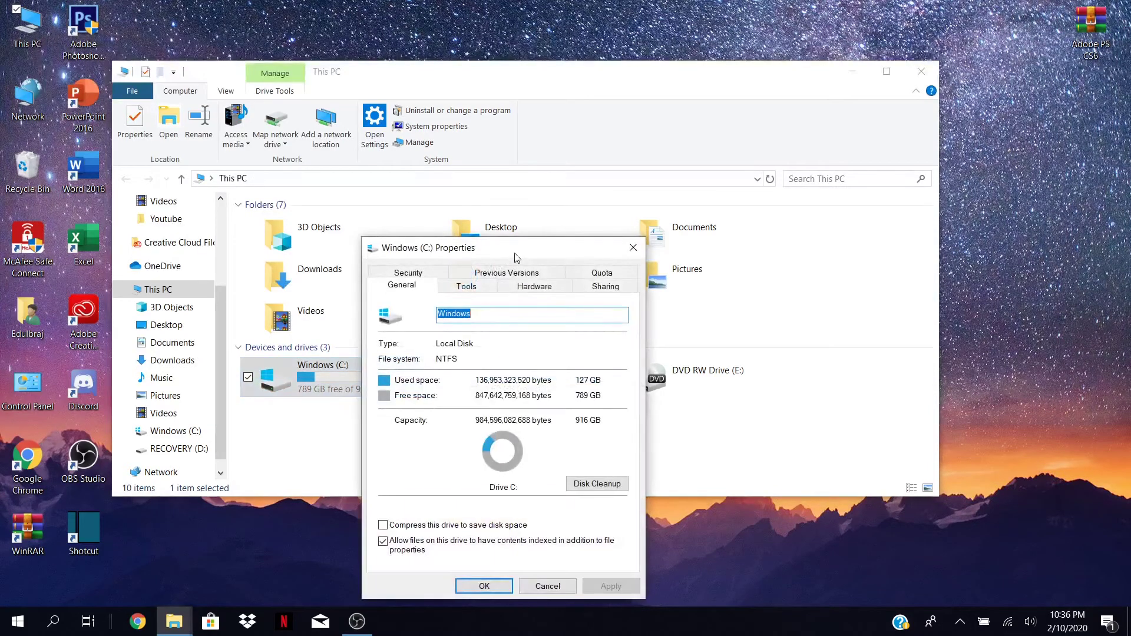
pyautogui.moveTo(516, 258); pyautogui.dragTo(596, 98)
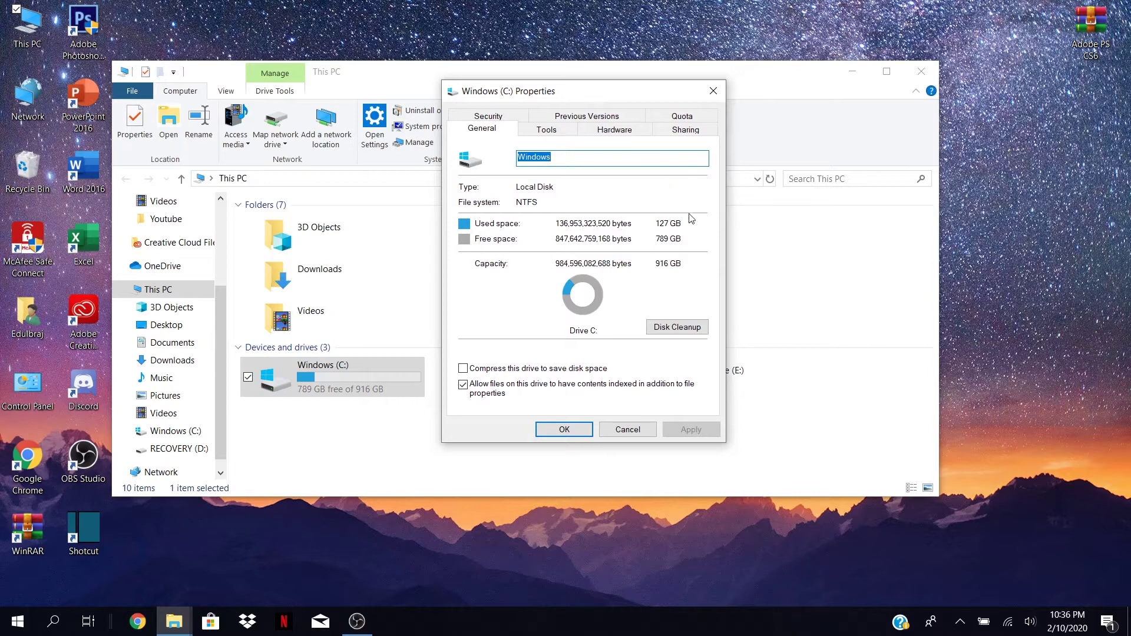
# Run Disk Cleanup on Windows (C:) with system files included, permanently delete the preselected files, and close the drive properties and This PC.
pyautogui.click(691, 327)
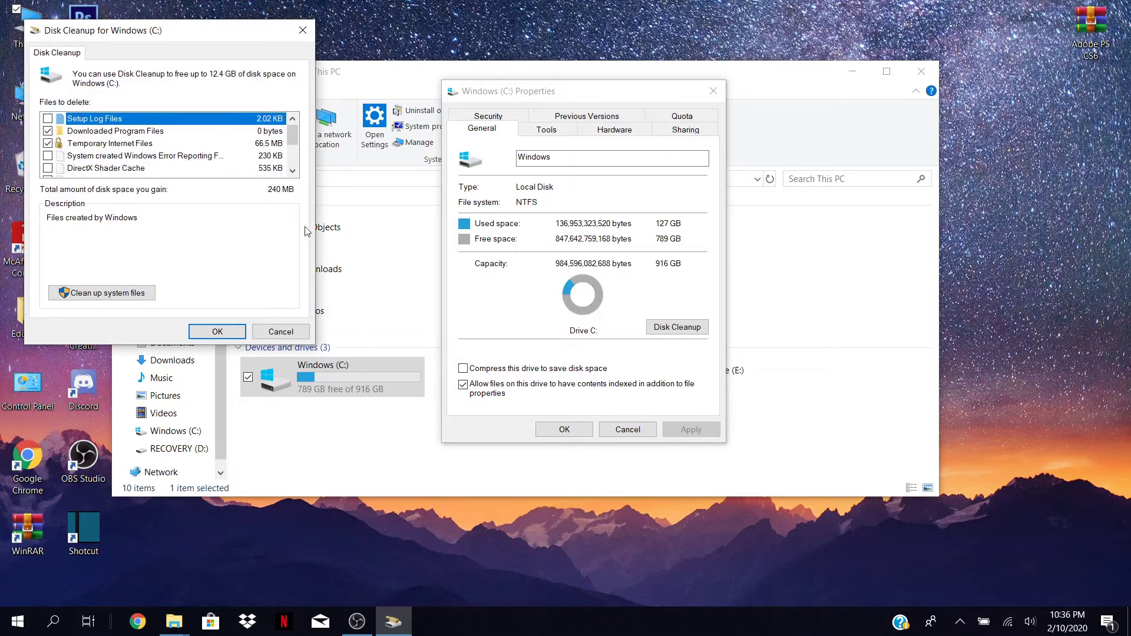
pyautogui.click(103, 293)
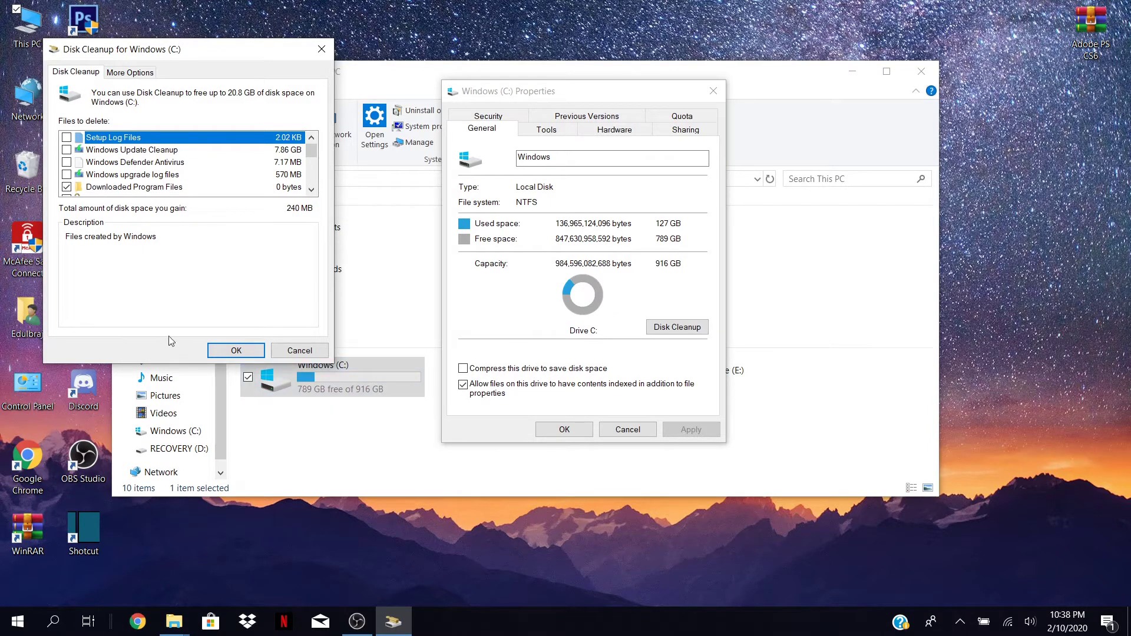
pyautogui.click(238, 354)
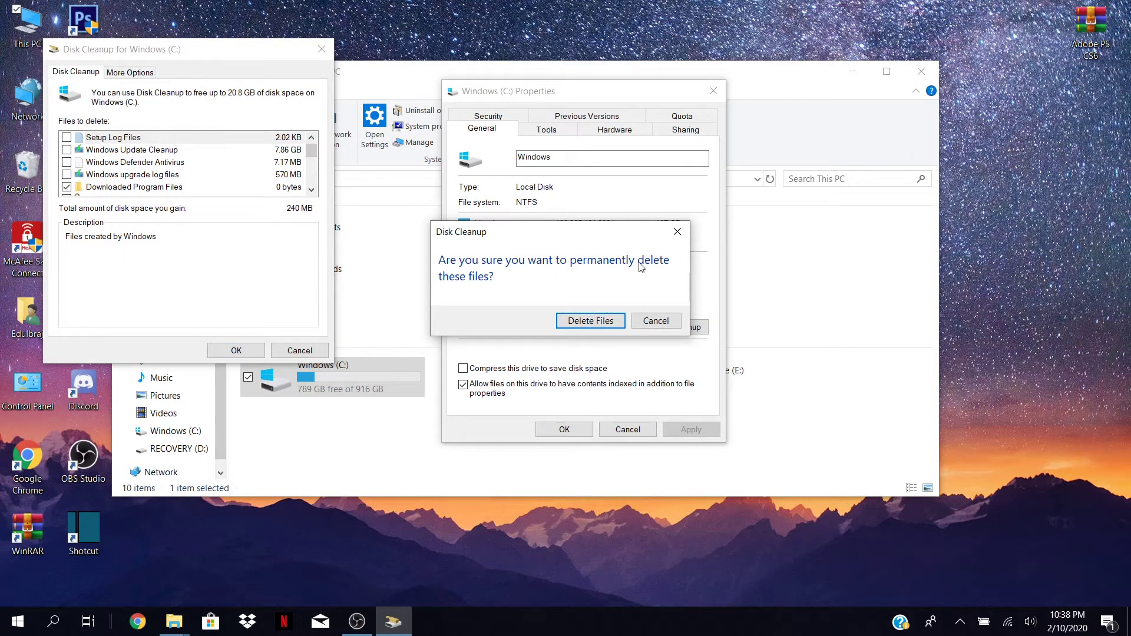
pyautogui.click(603, 325)
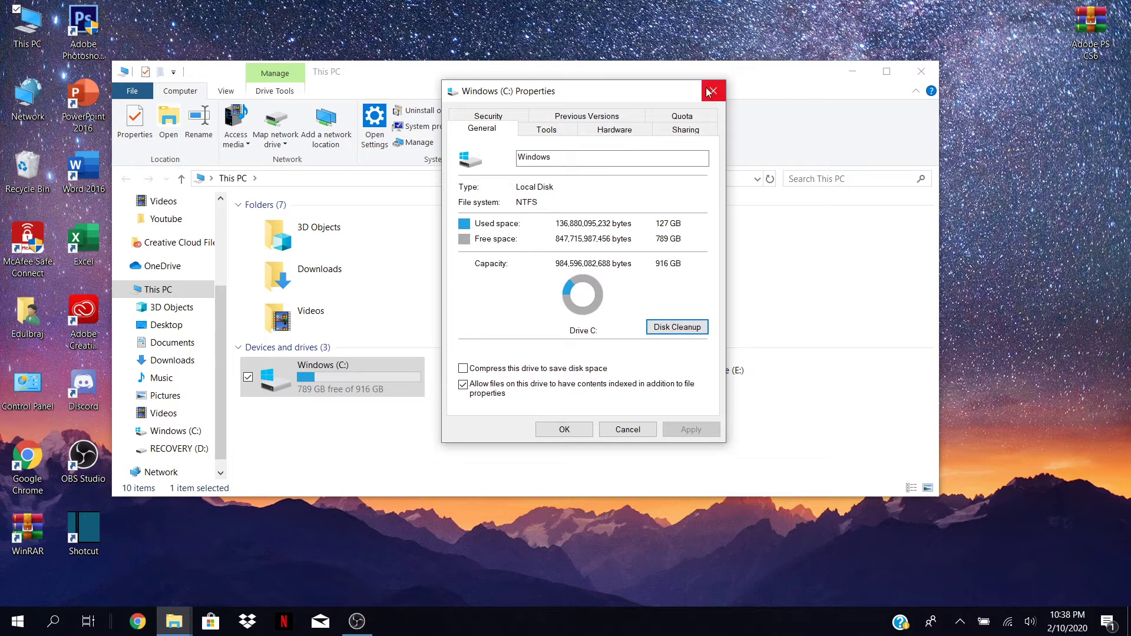
pyautogui.click(564, 430)
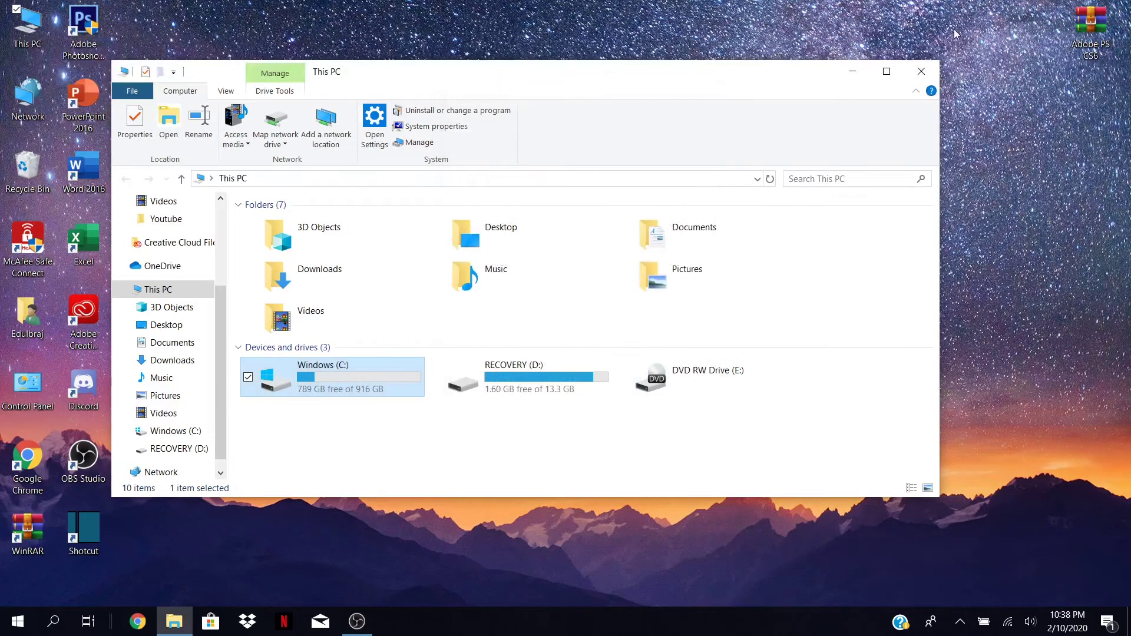
pyautogui.click(922, 71)
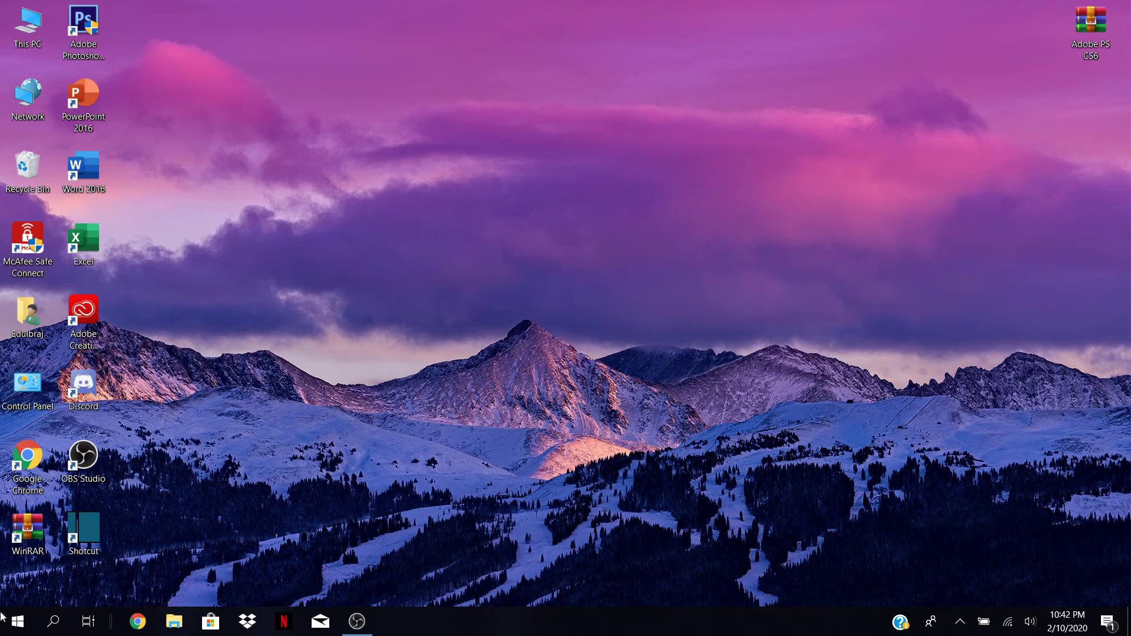
# Open System Configuration by running msconfig.
pyautogui.rightClick(12, 627)
pyautogui.click(50, 557)
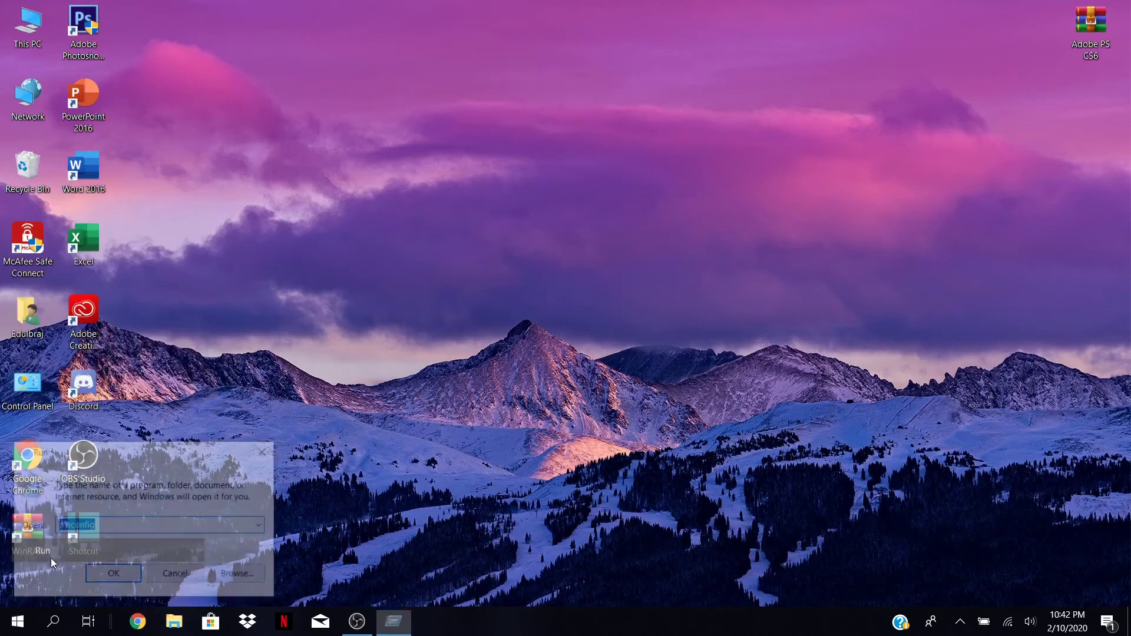
pyautogui.click(126, 529)
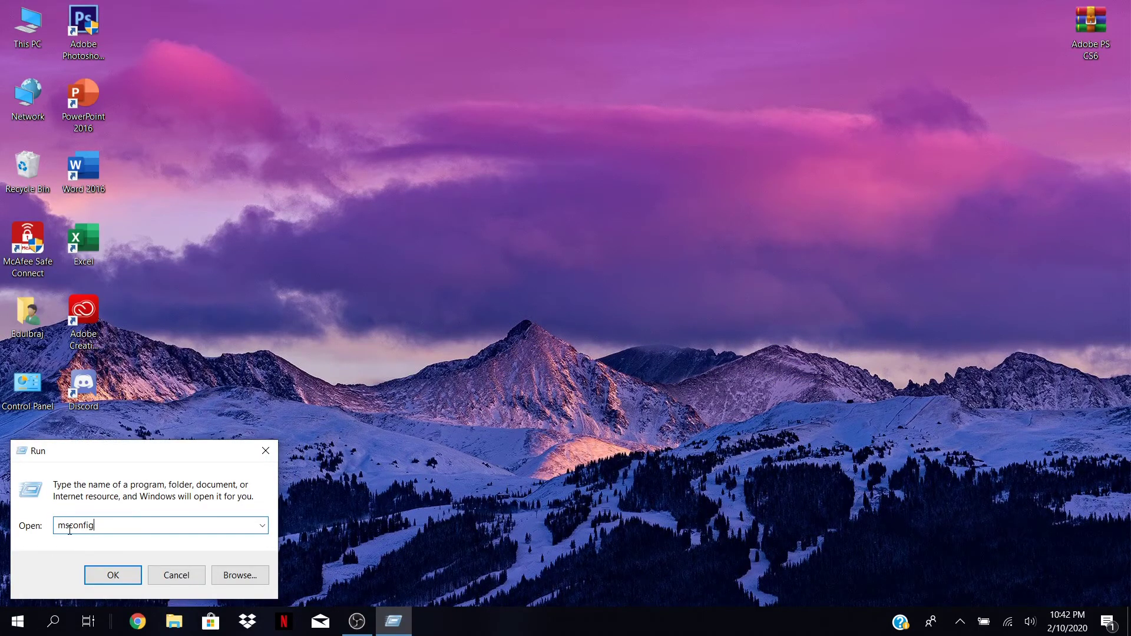
pyautogui.click(118, 577)
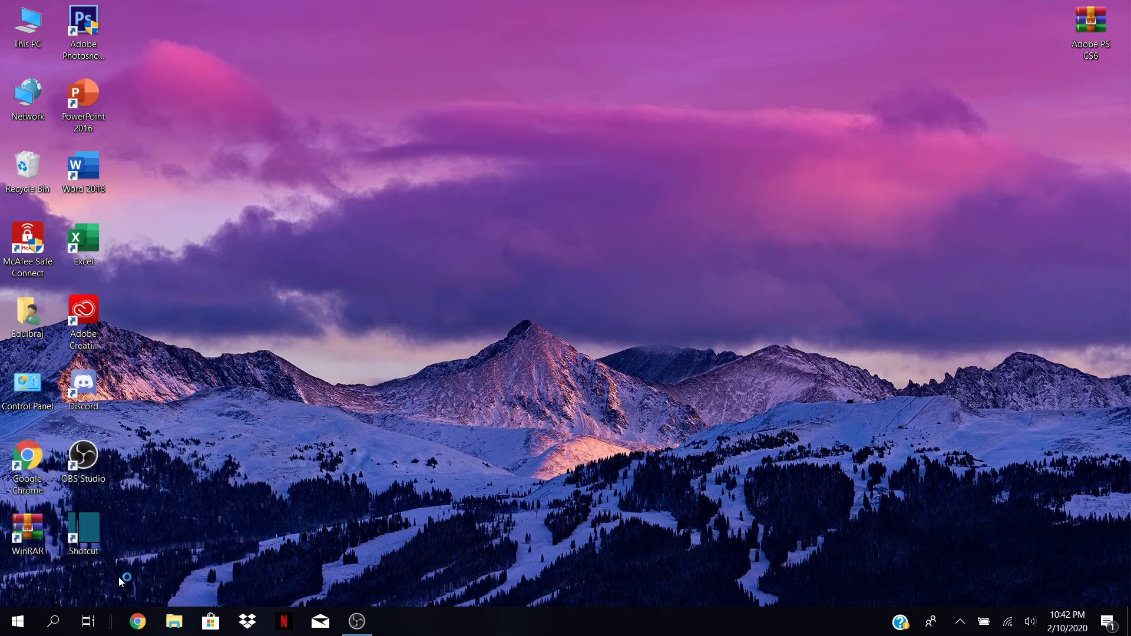
# Hide all Microsoft services in the System Configuration services list and accept the settings.
pyautogui.click(466, 201)
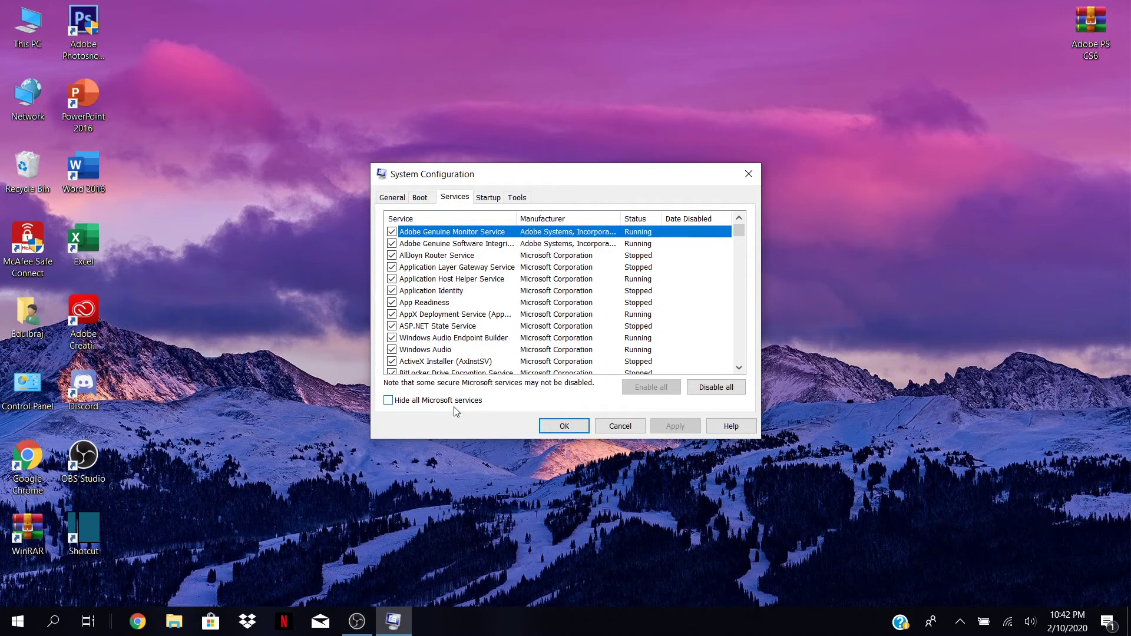
pyautogui.click(388, 402)
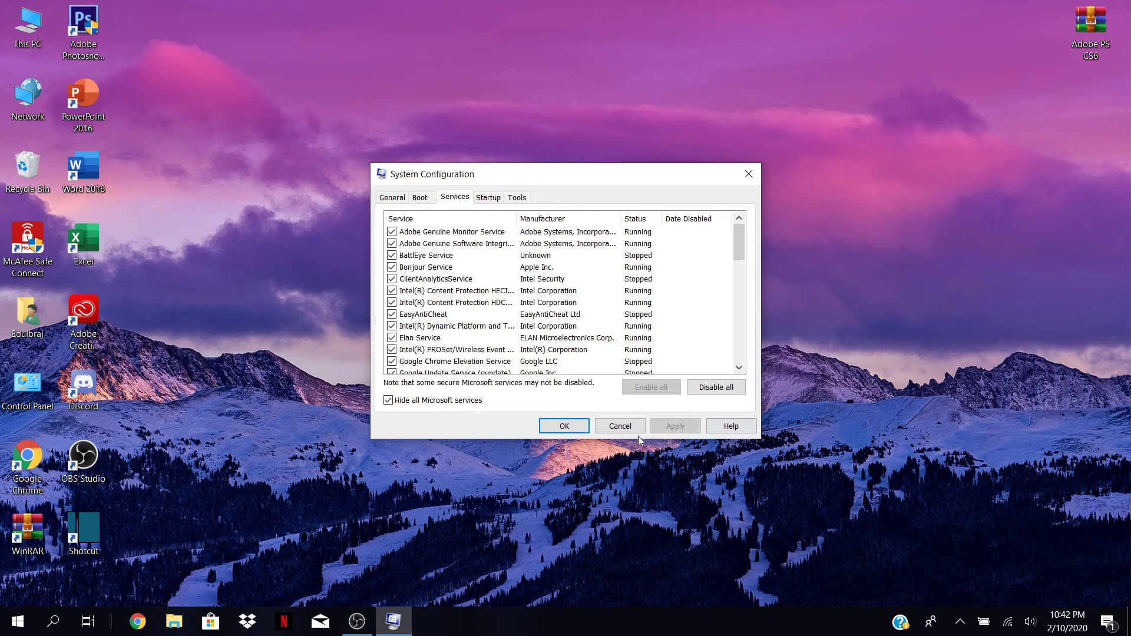
pyautogui.click(563, 425)
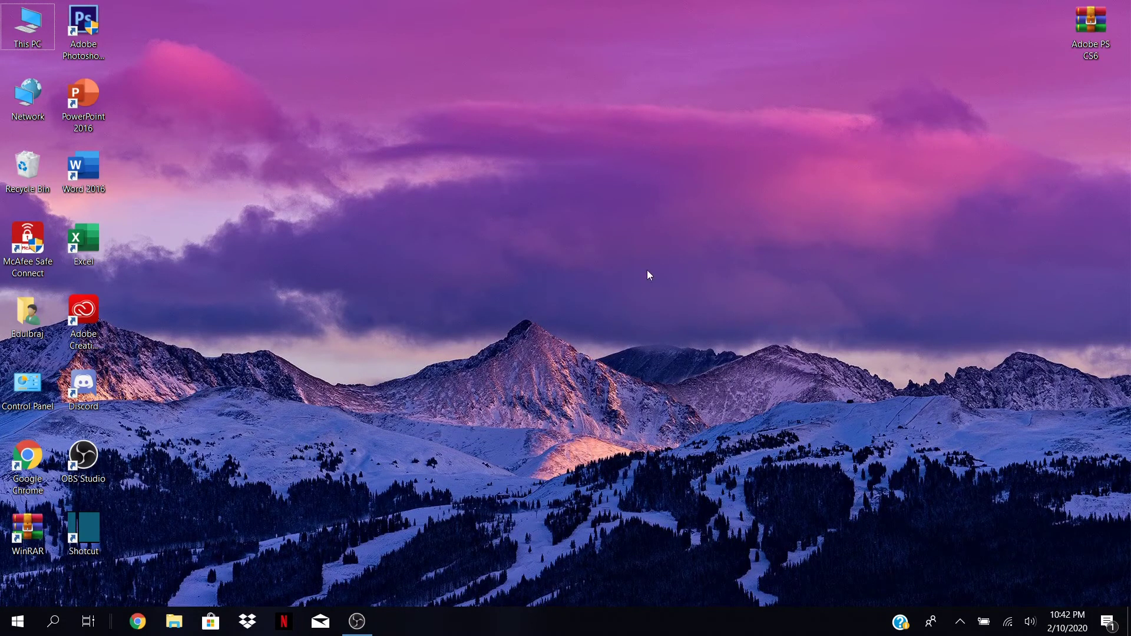
# Restart the computer.
pyautogui.rightClick(16, 627)
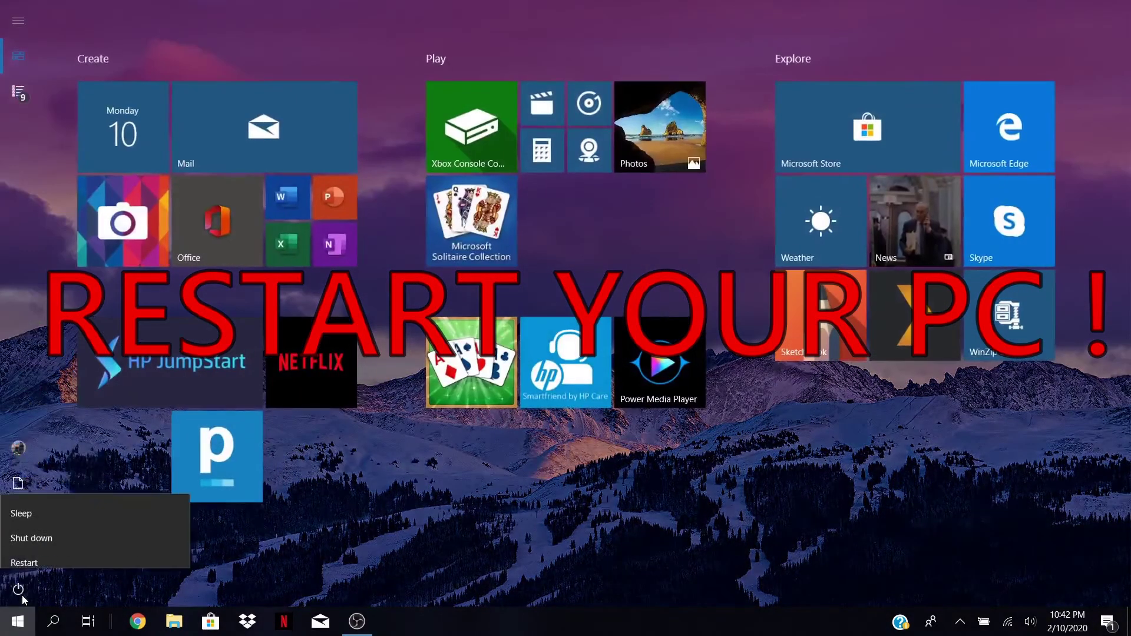
pyautogui.click(65, 551)
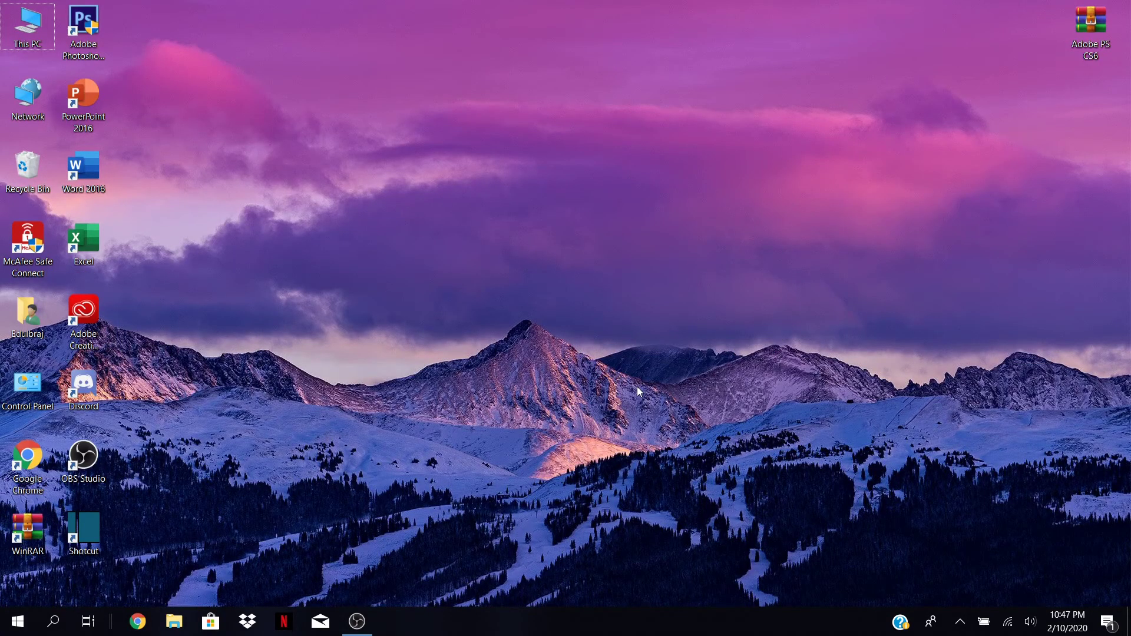
# Examine the computer's CPU, memory and disk performance in Task Manager, and close it.
pyautogui.rightClick(688, 620)
pyautogui.click(736, 551)
pyautogui.click(447, 148)
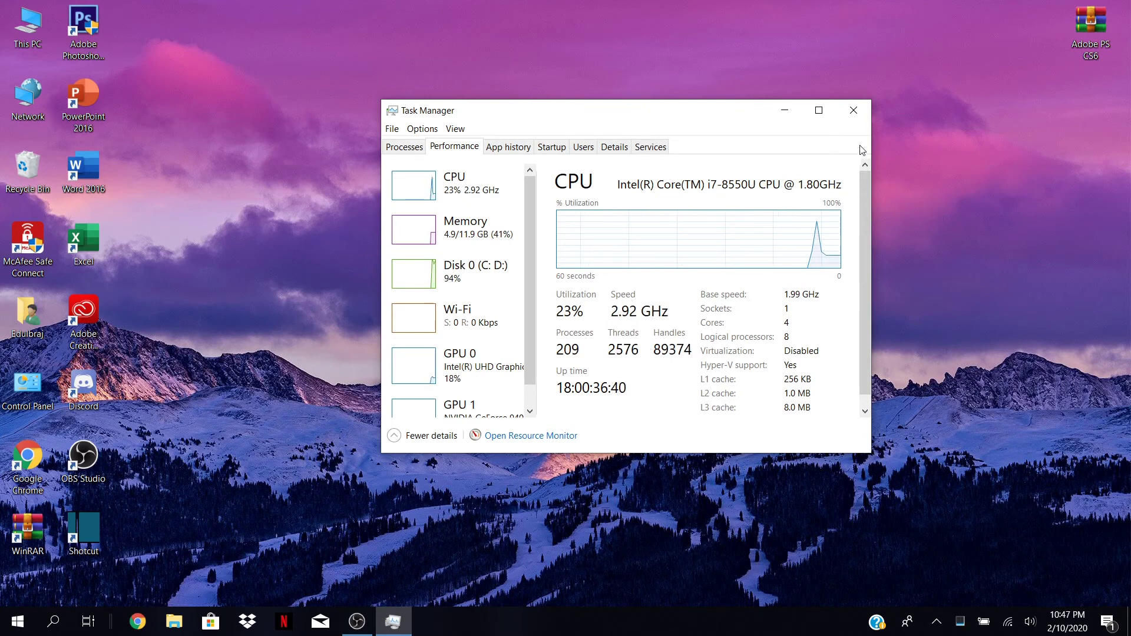
pyautogui.click(853, 111)
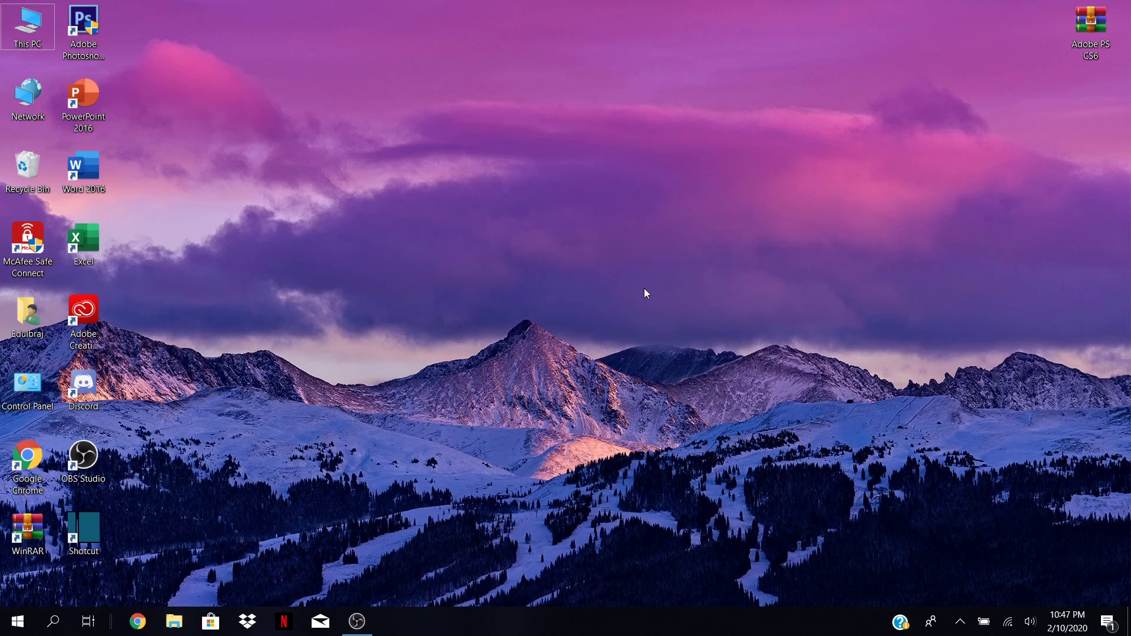
pyautogui.click(357, 621)
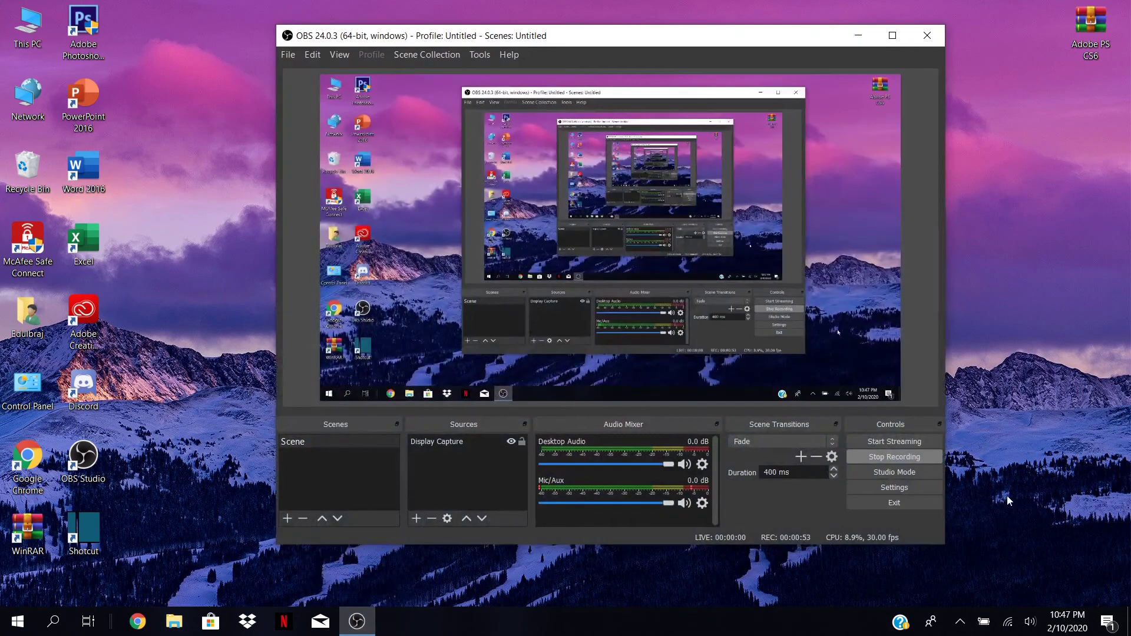